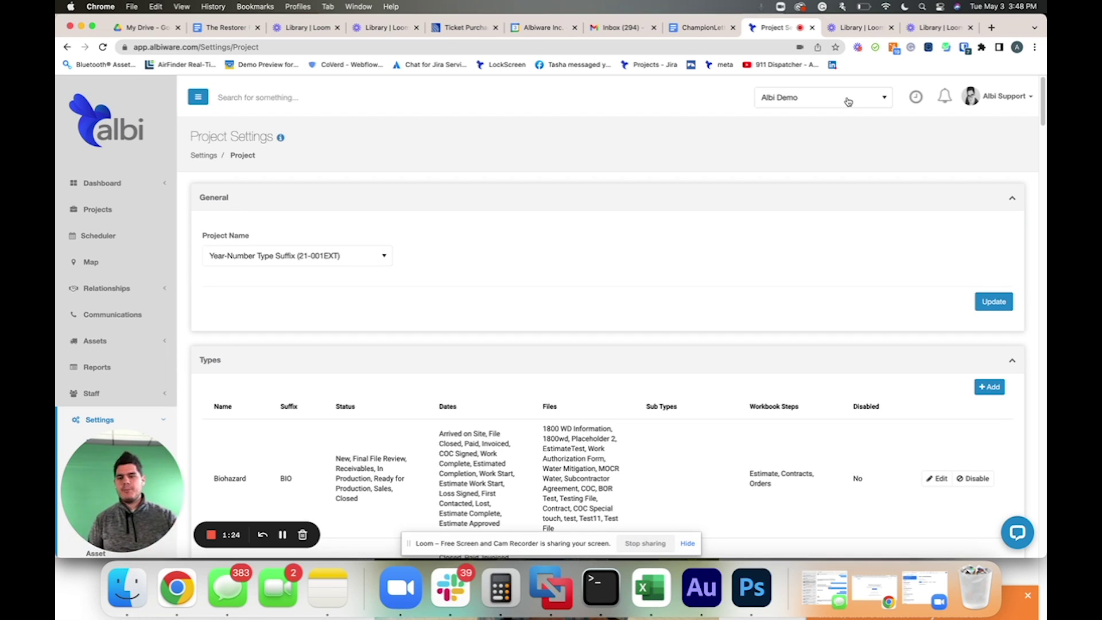
Step: Open the Ginny's Property Management record from the list of organizations
scroll(169, 369, "down", 3)
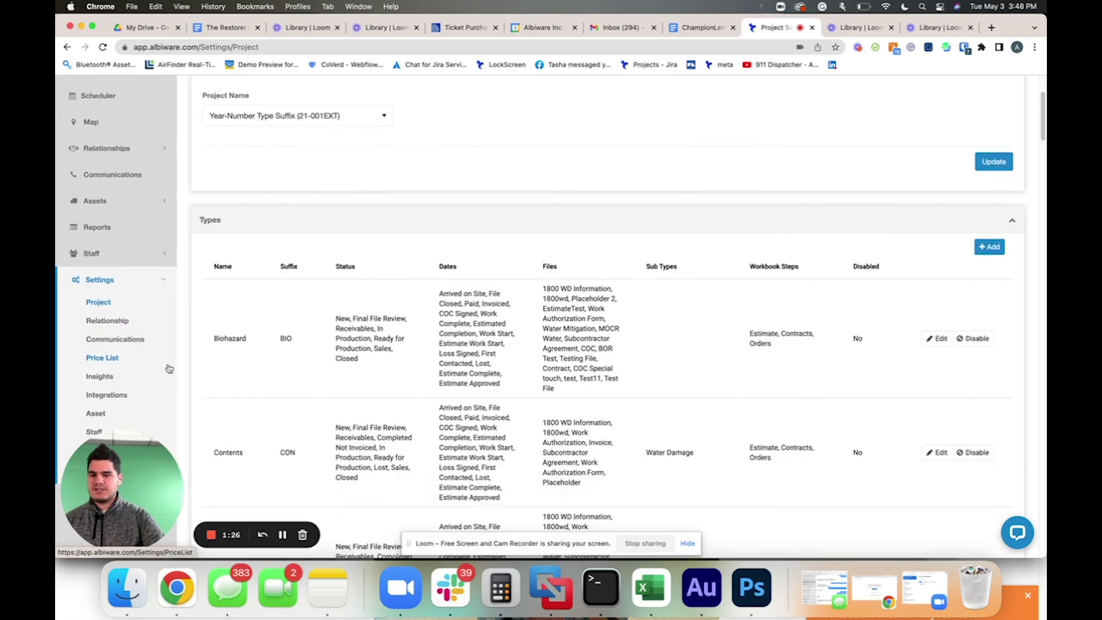
scroll(170, 369, "down", 2)
scroll(167, 365, "up", 1)
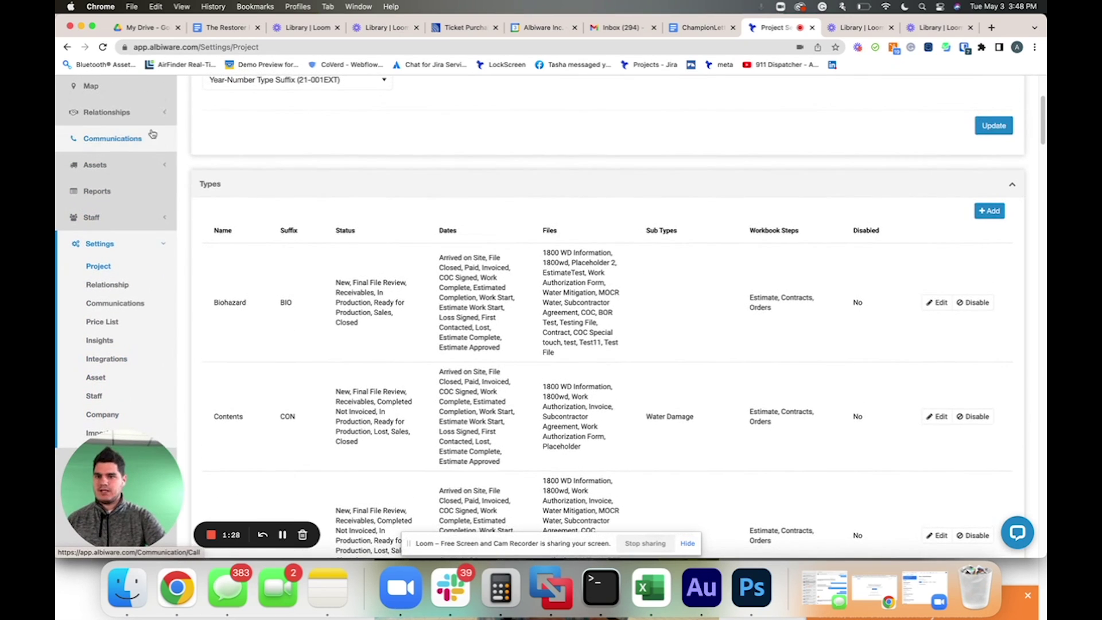
left_click(126, 114)
left_click(105, 144)
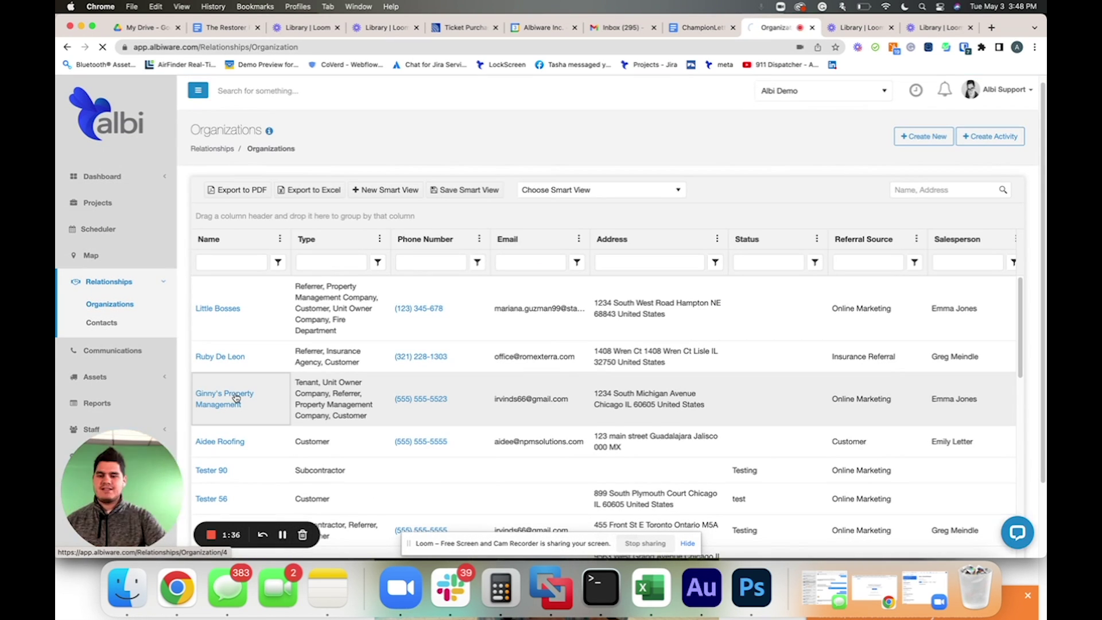
left_click(236, 397)
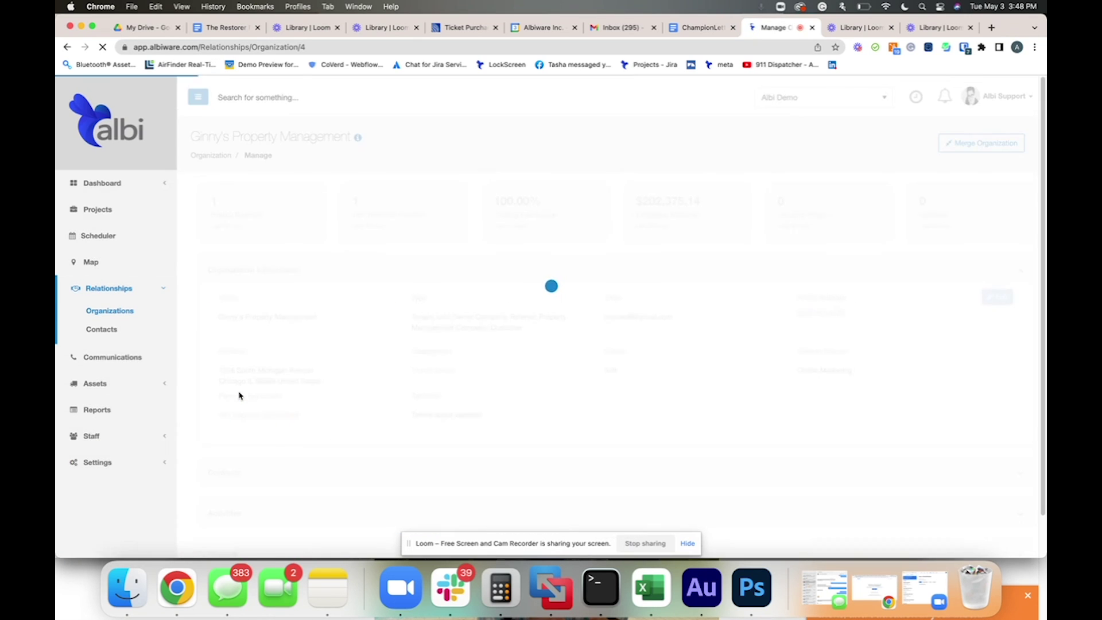
Step: Open a new activity form for the organization, examine its file upload and expiration date fields, and close it without saving
scroll(568, 442, "down", 1)
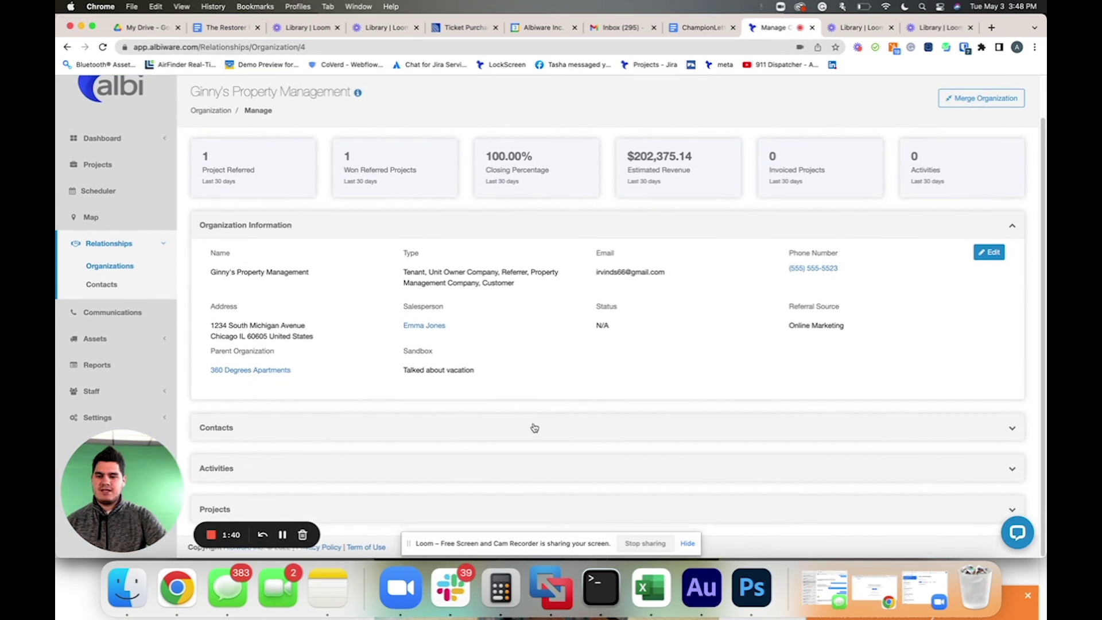
left_click(574, 468)
scroll(592, 418, "down", 3)
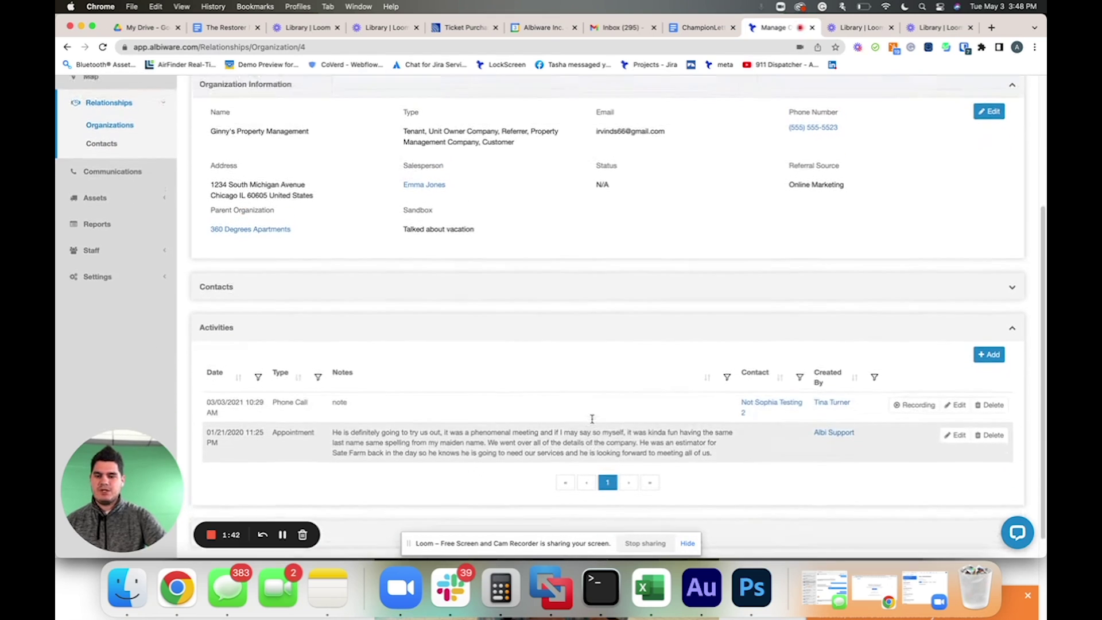
left_click(988, 355)
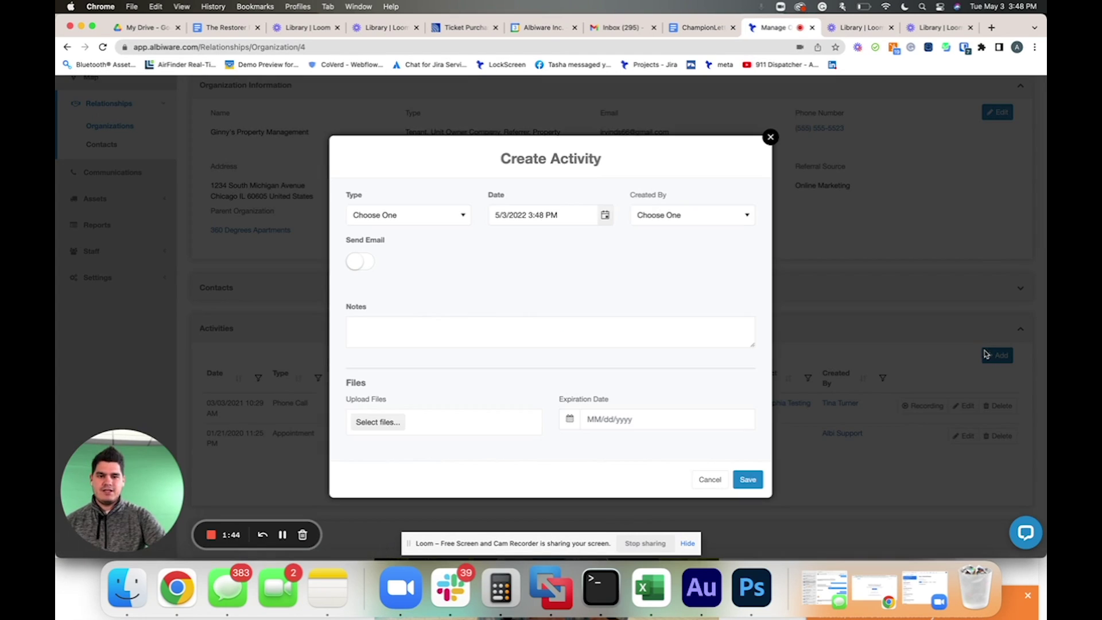
left_click(657, 426)
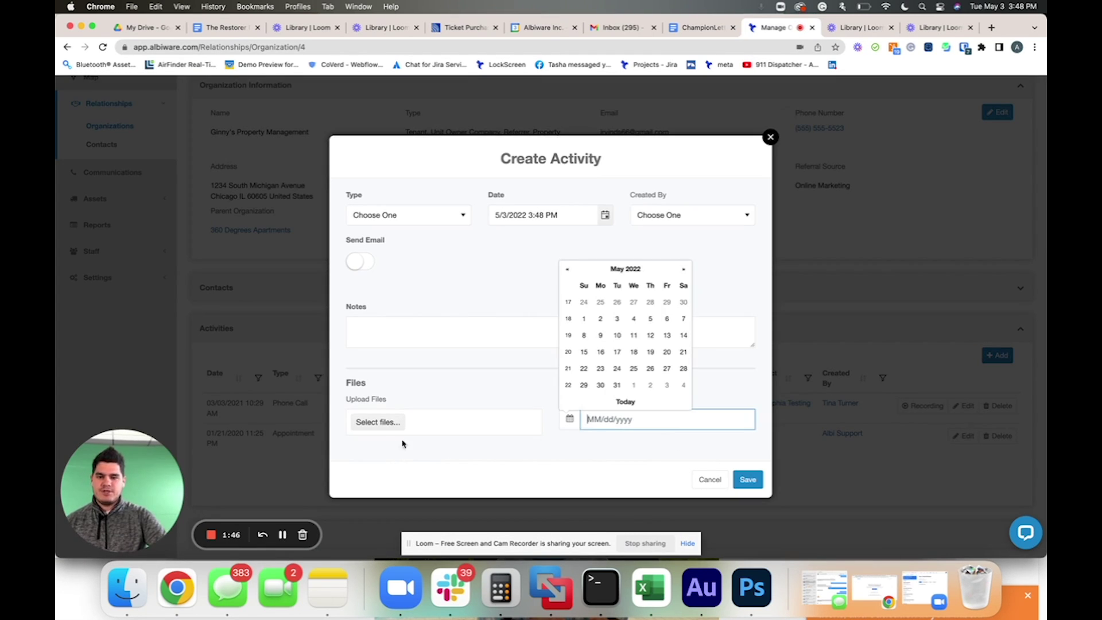
left_click_drag(352, 405, 428, 401)
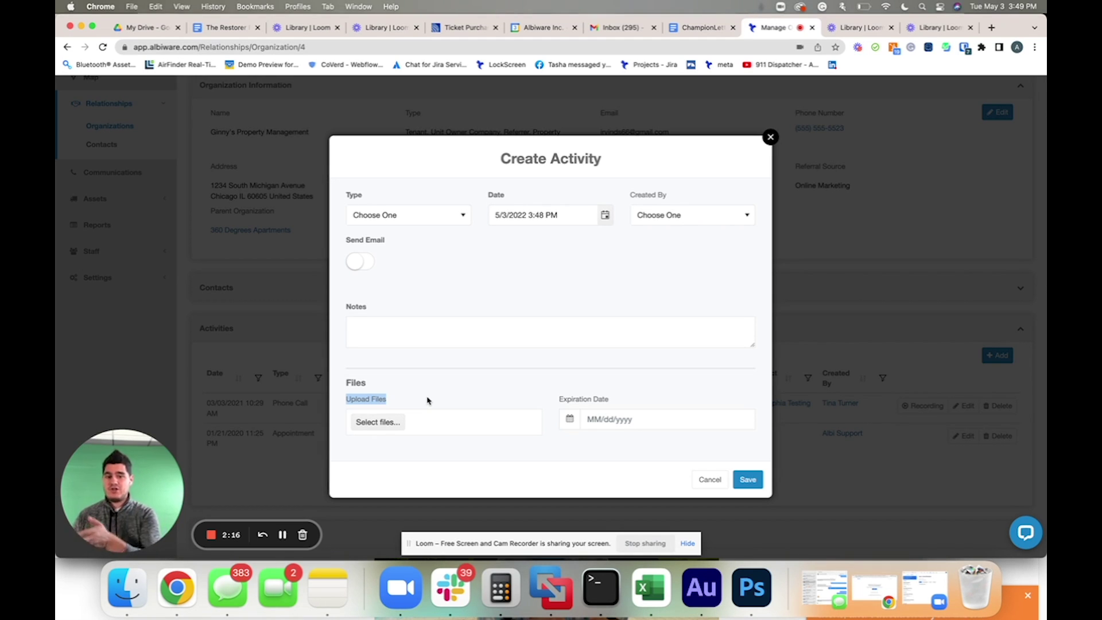
left_click(770, 138)
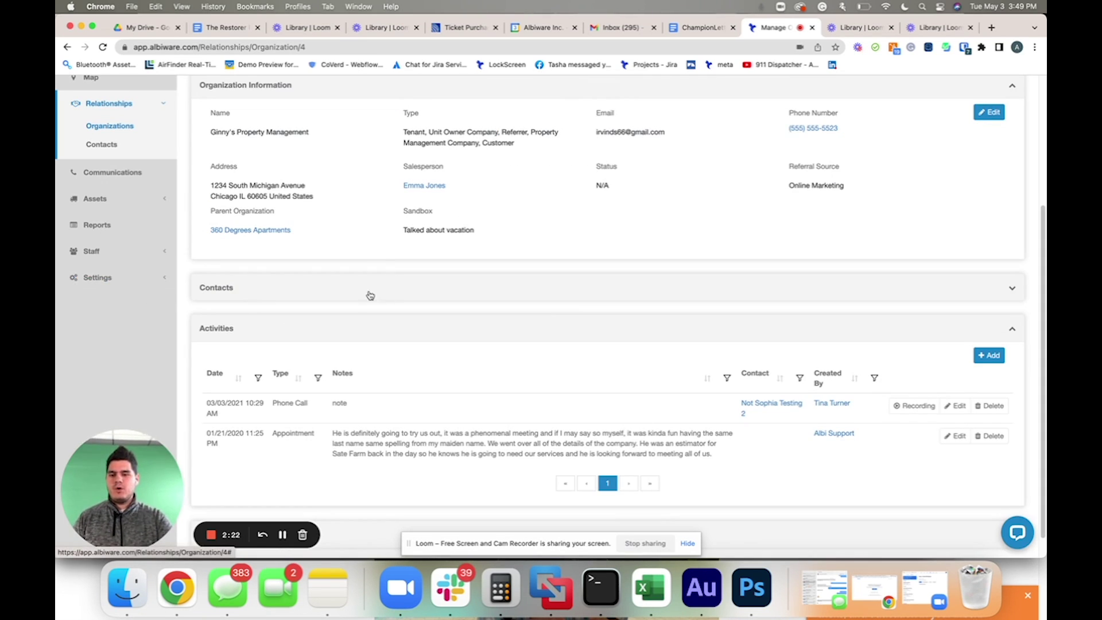
Step: Open the company settings and locate the Templates section
left_click(96, 278)
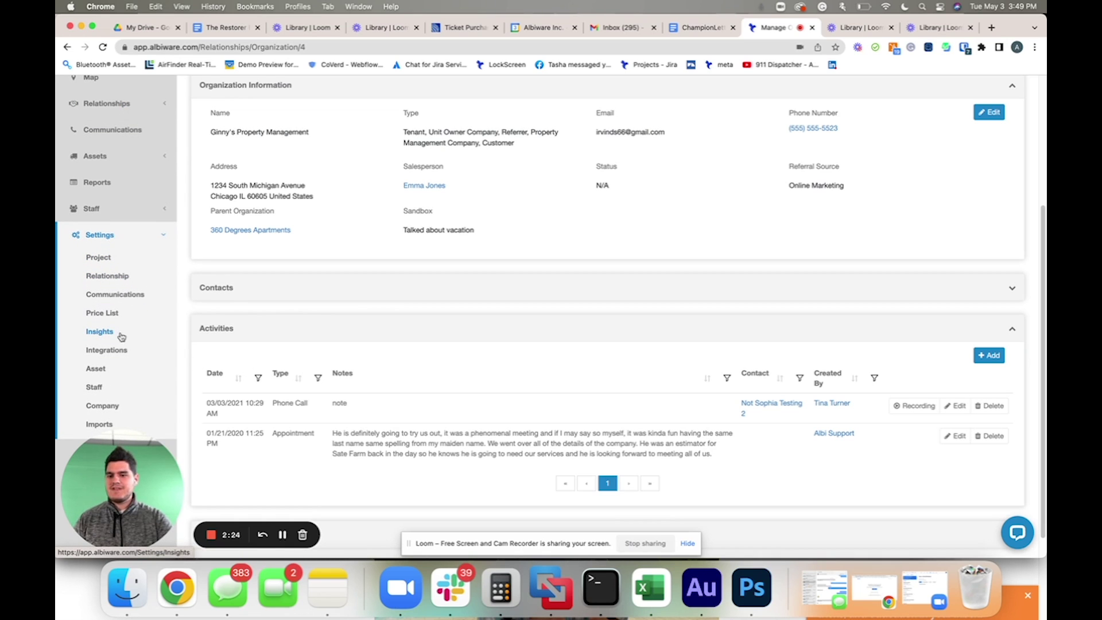
left_click(117, 410)
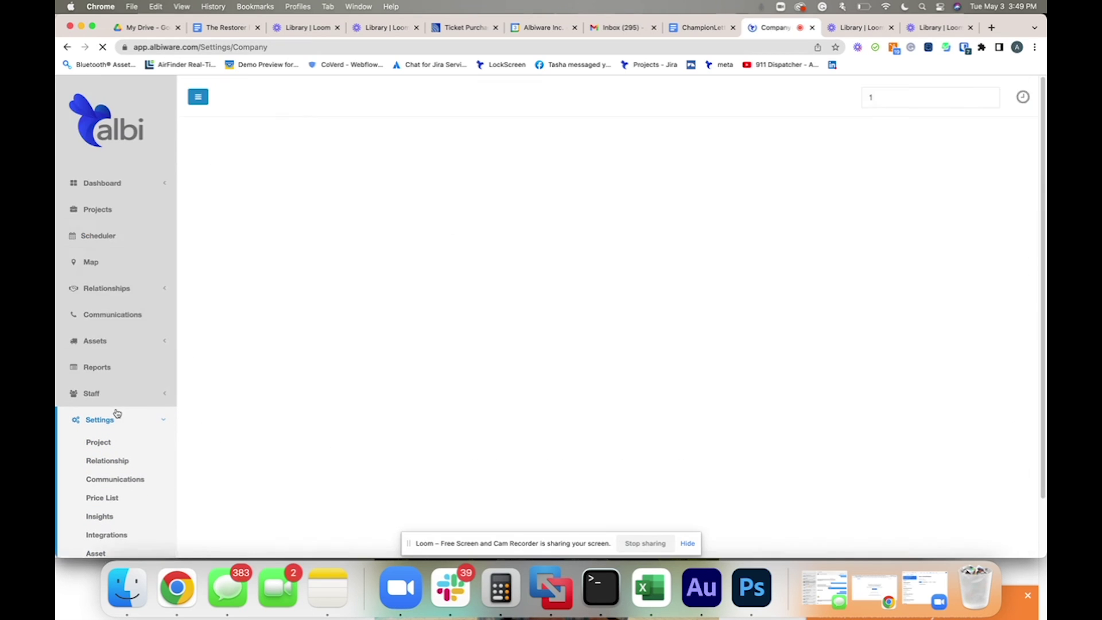
scroll(731, 384, "down", 7)
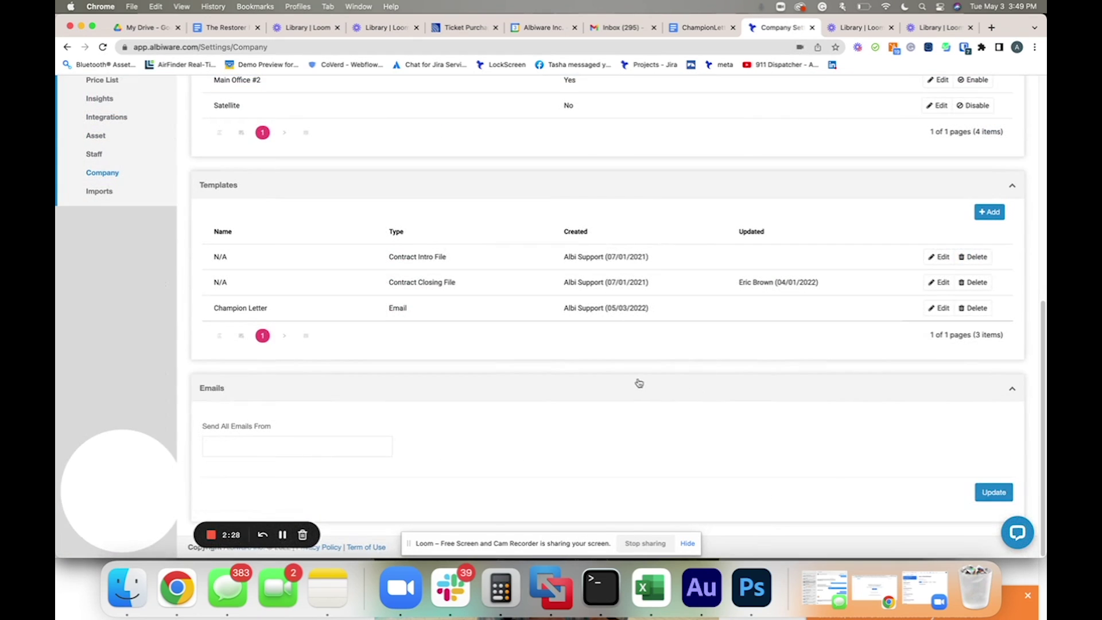
scroll(756, 389, "up", 7)
scroll(741, 389, "down", 2)
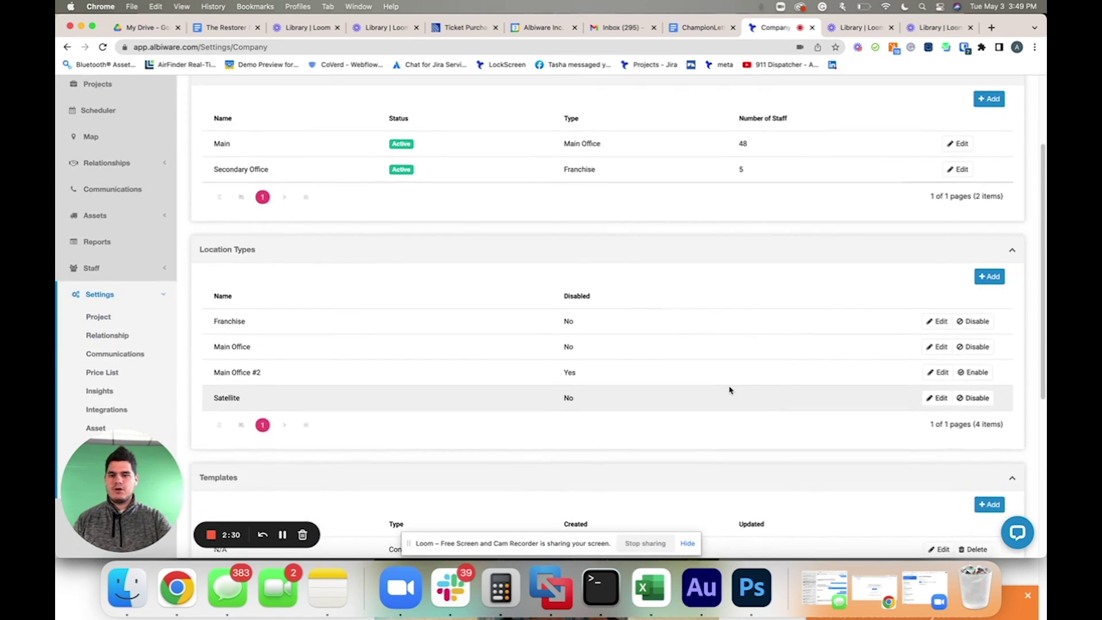
scroll(730, 390, "down", 3)
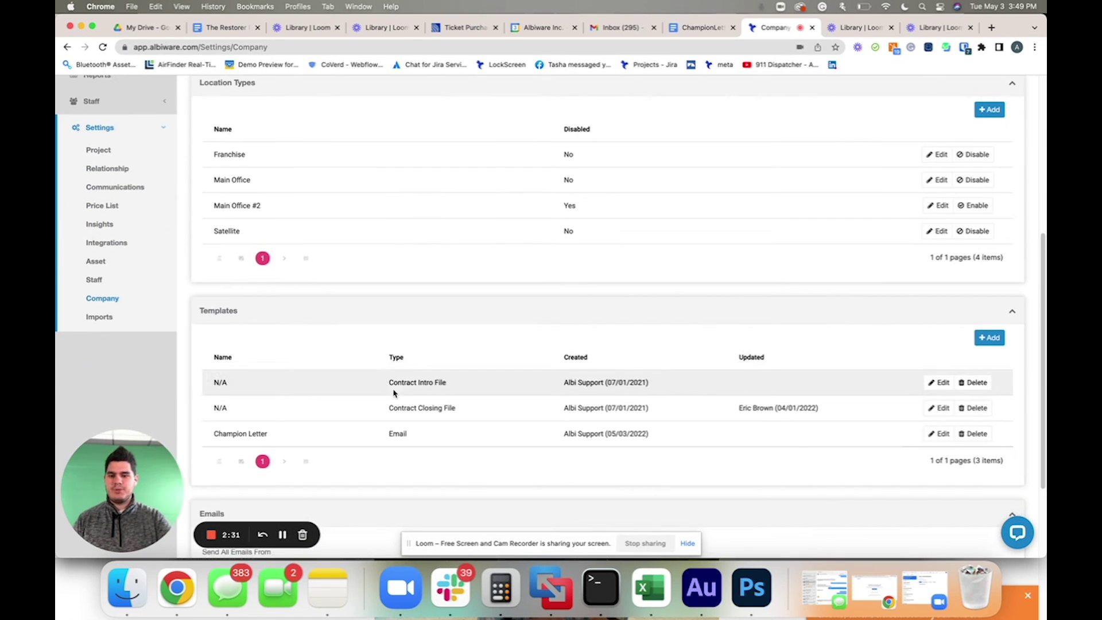
Step: Add and save an Email template named Test with the body text "Testing"
left_click(1000, 339)
left_click(453, 175)
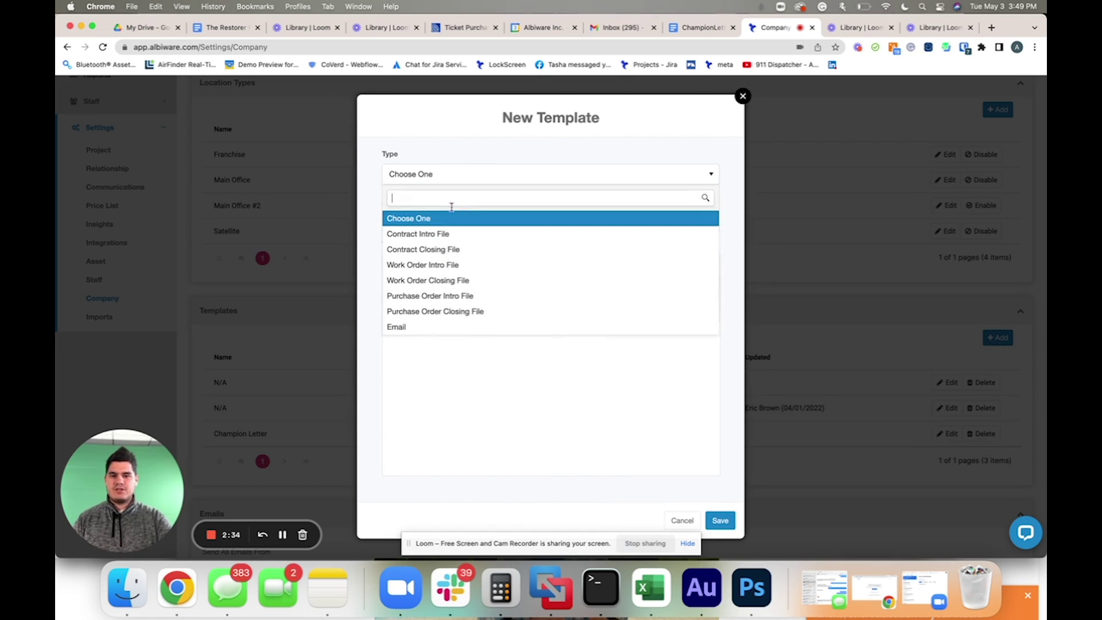
left_click(409, 327)
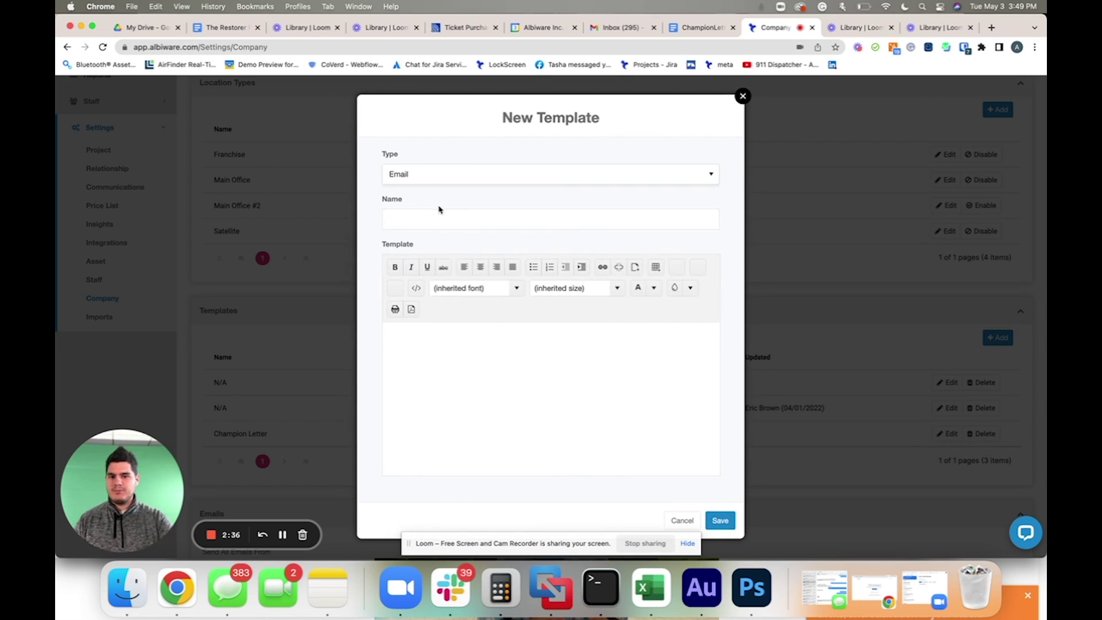
left_click(434, 217)
type("Test")
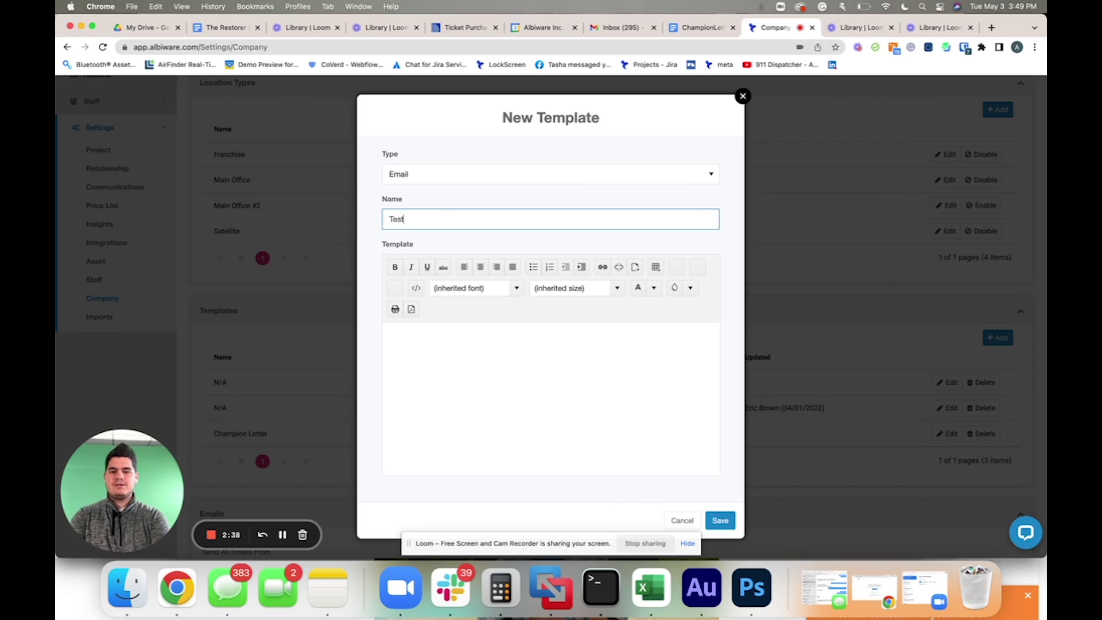
left_click(435, 340)
type("Test")
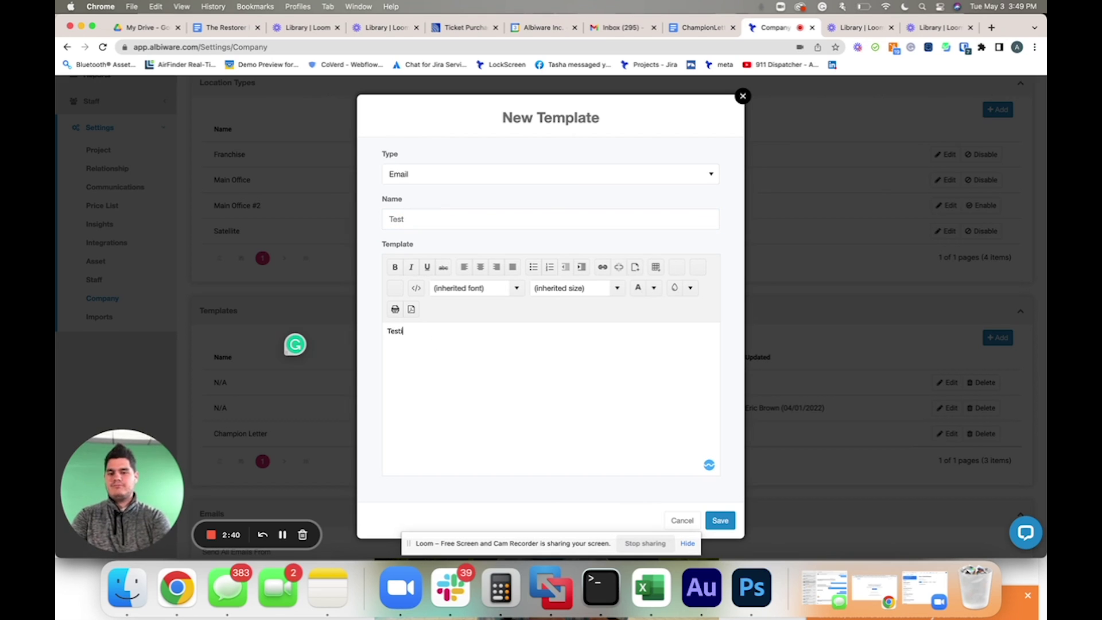
type("ing")
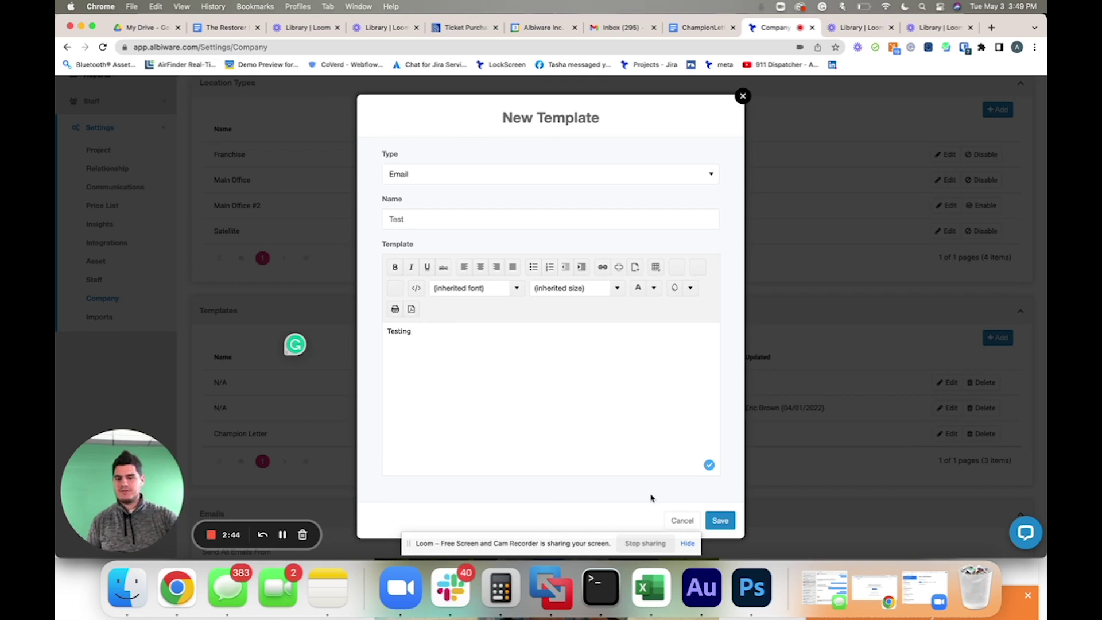
left_click(720, 521)
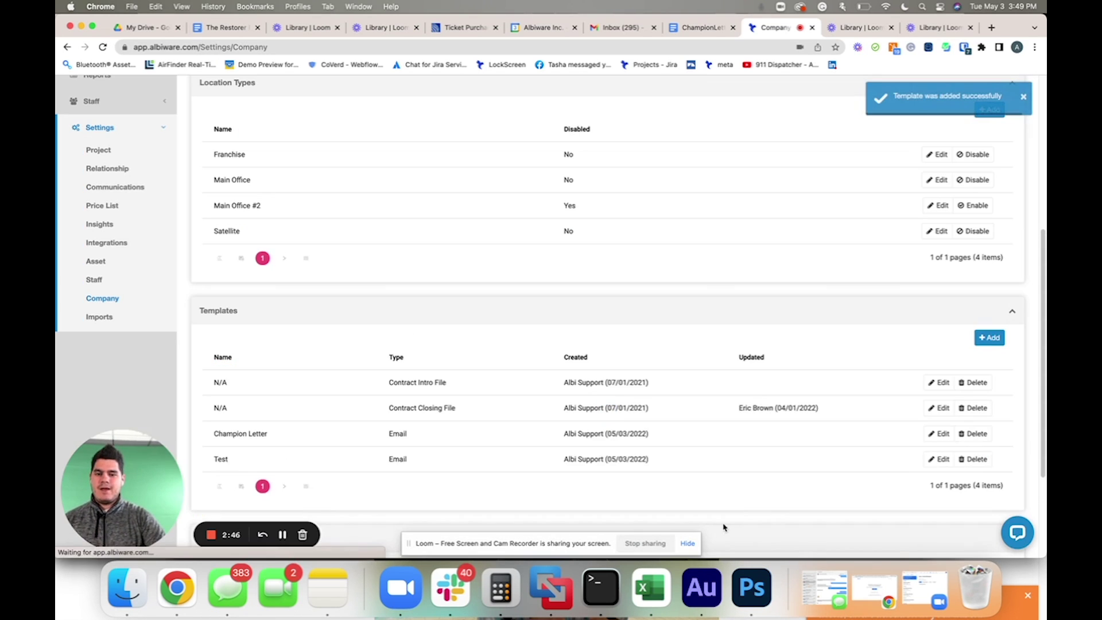
Step: Reopen the Ginny's Property Management organization and expand its activities
scroll(143, 287, "up", 3)
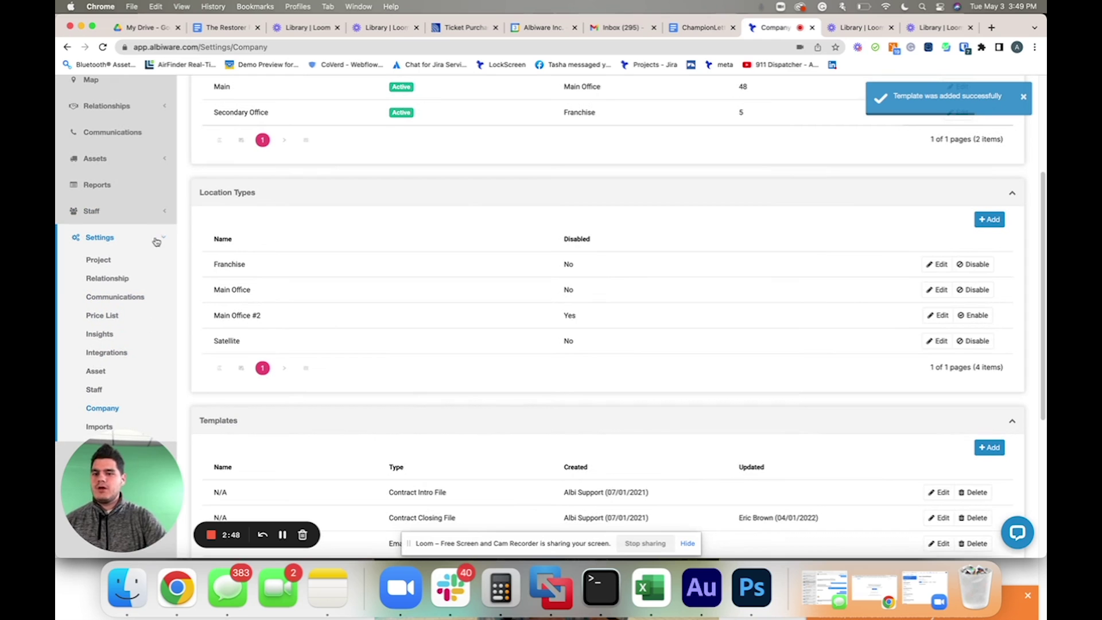
left_click(152, 130)
left_click(111, 151)
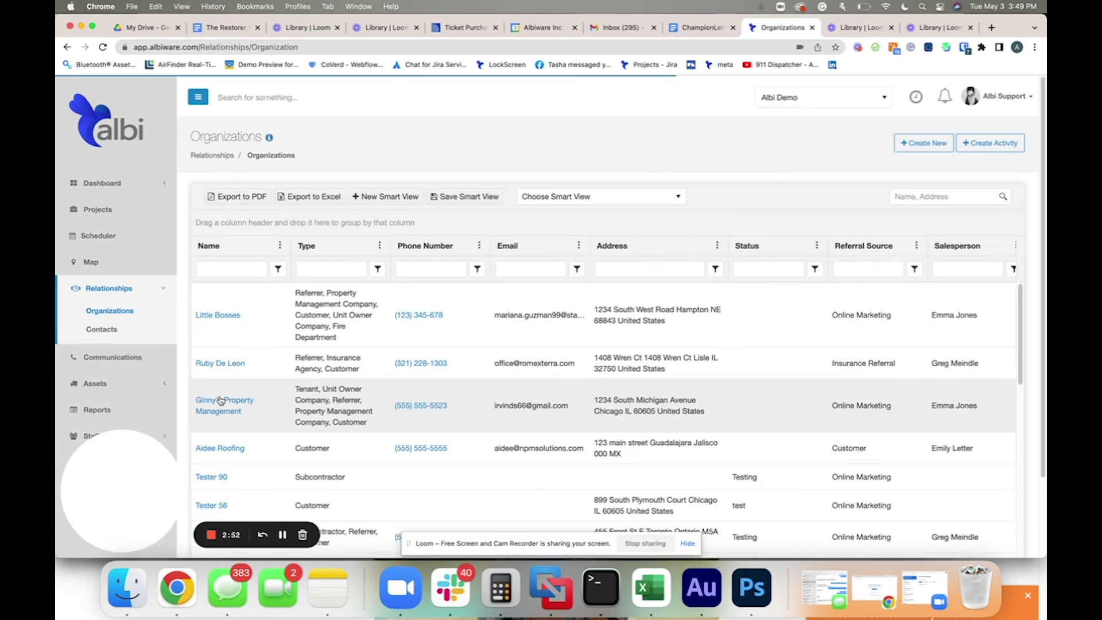
left_click(221, 401)
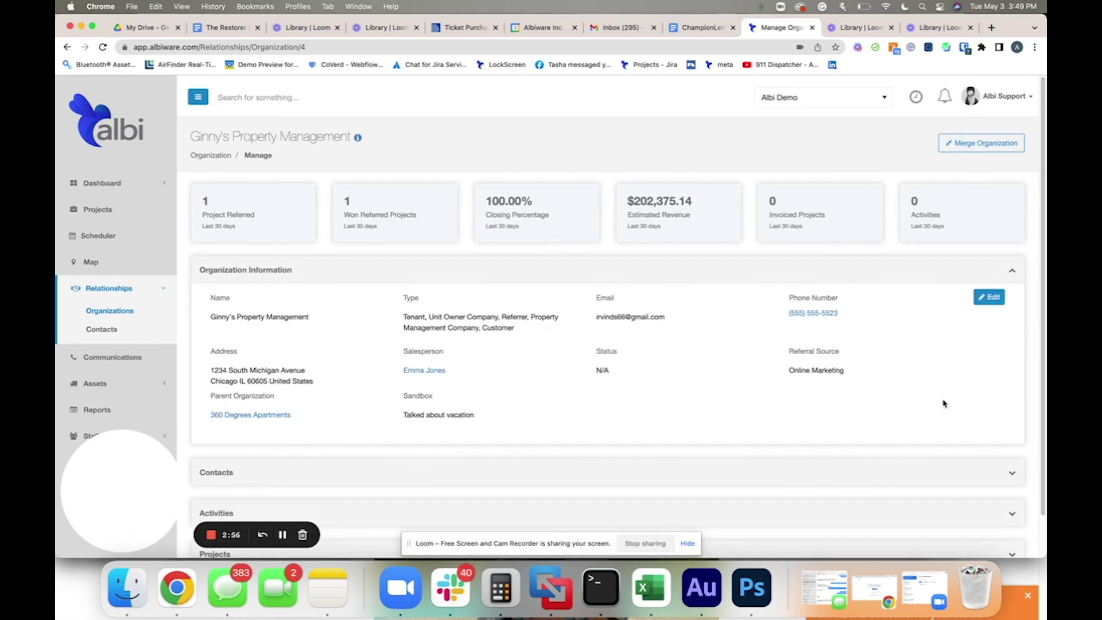
scroll(689, 459, "down", 1)
left_click(526, 492)
scroll(970, 345, "down", 4)
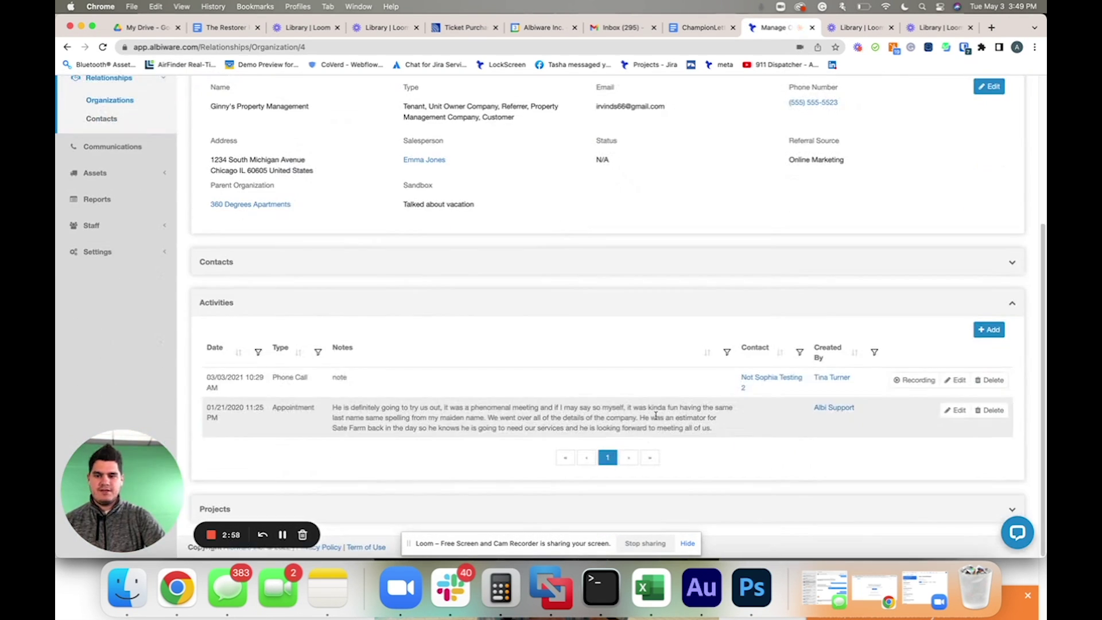
Step: Start a new activity for the organization with Send Email enabled and the Test template applied
left_click(981, 330)
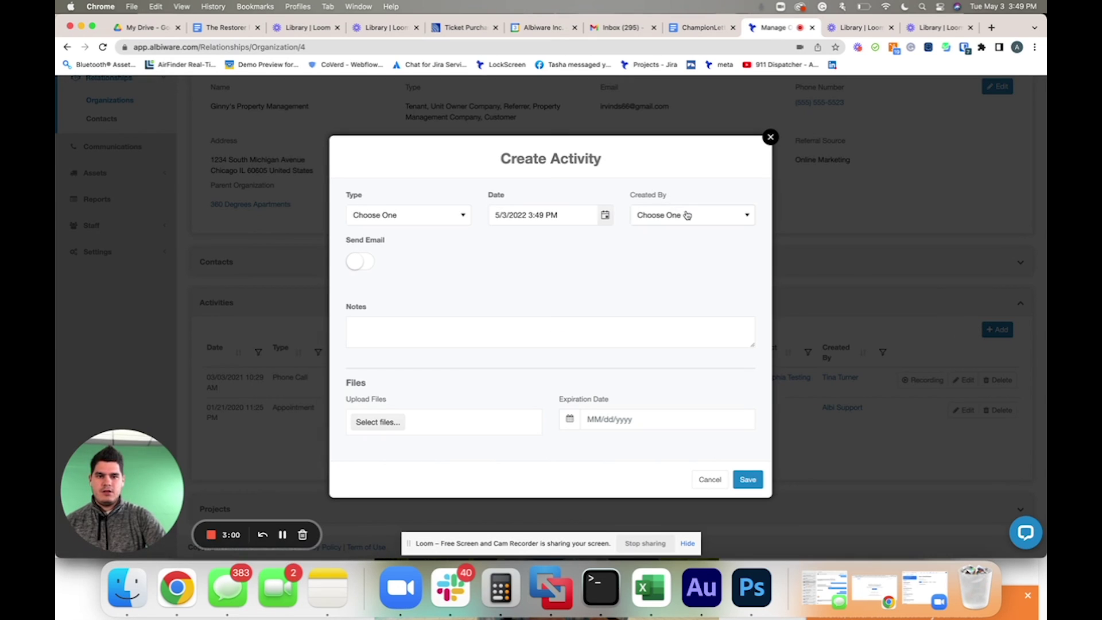
left_click(360, 262)
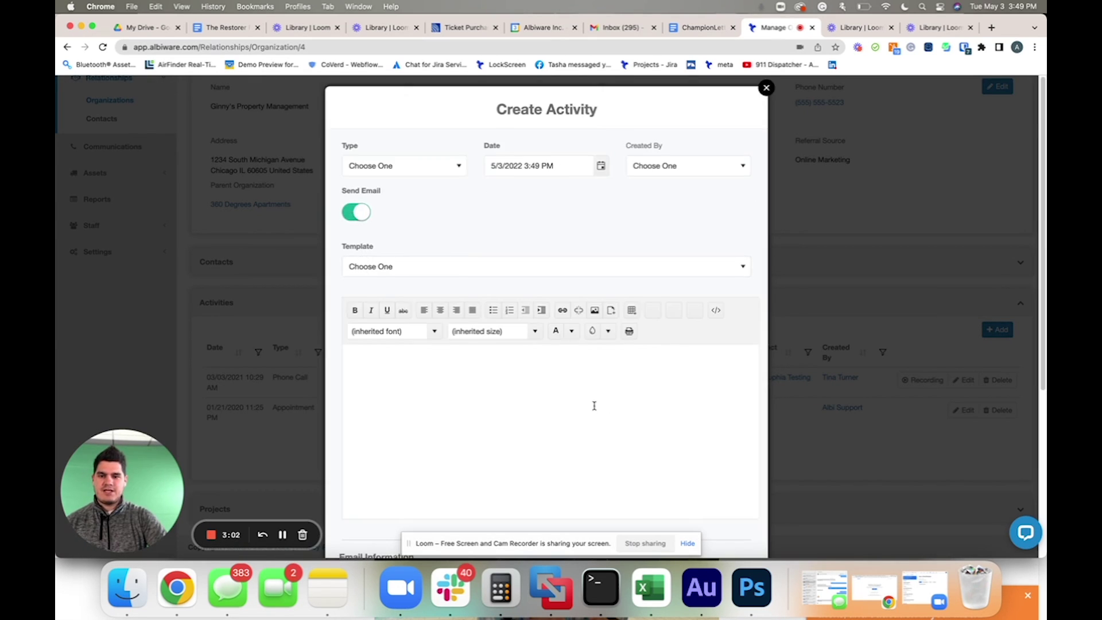
scroll(594, 405, "down", 2)
left_click(443, 196)
left_click(353, 266)
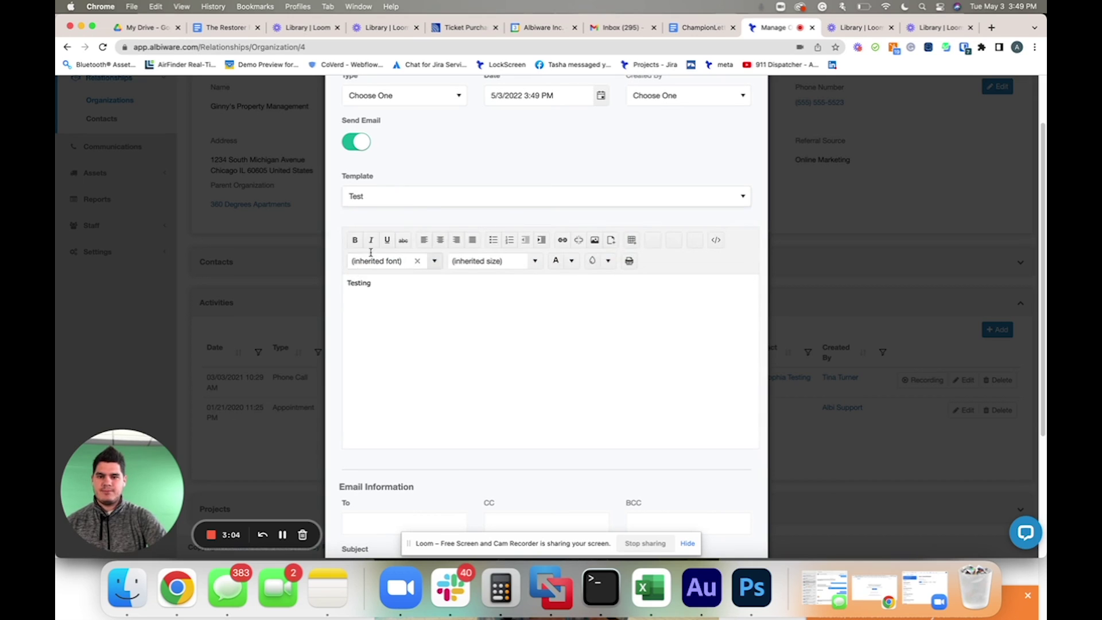
Step: Switch the activity's email template to Champion Letter, review its text, and close the form without saving
left_click(419, 200)
left_click(381, 252)
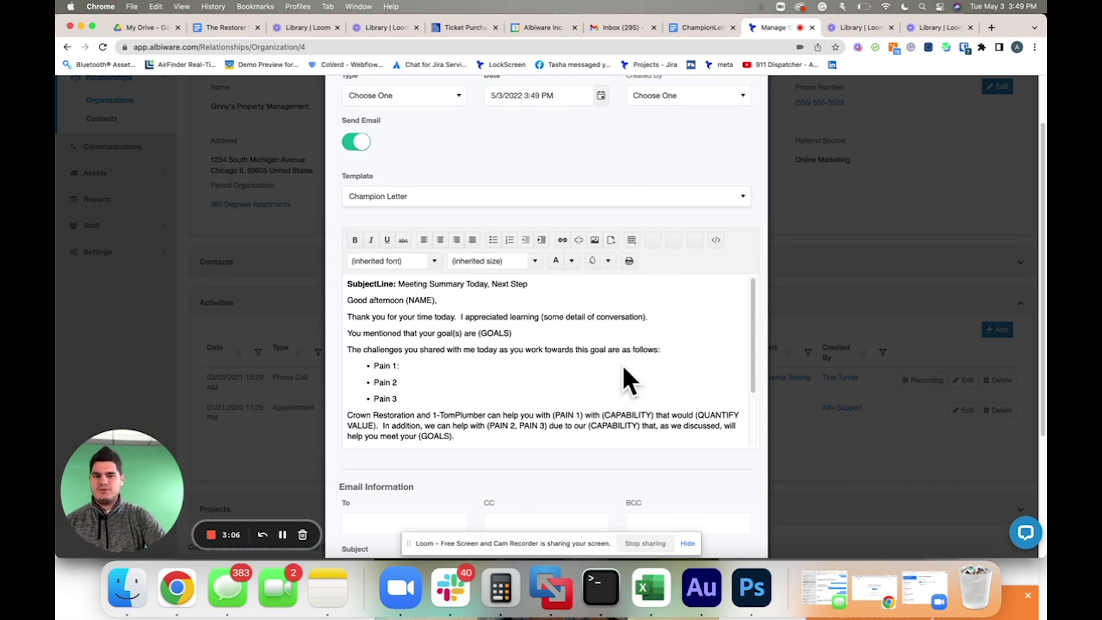
scroll(563, 387, "down", 1)
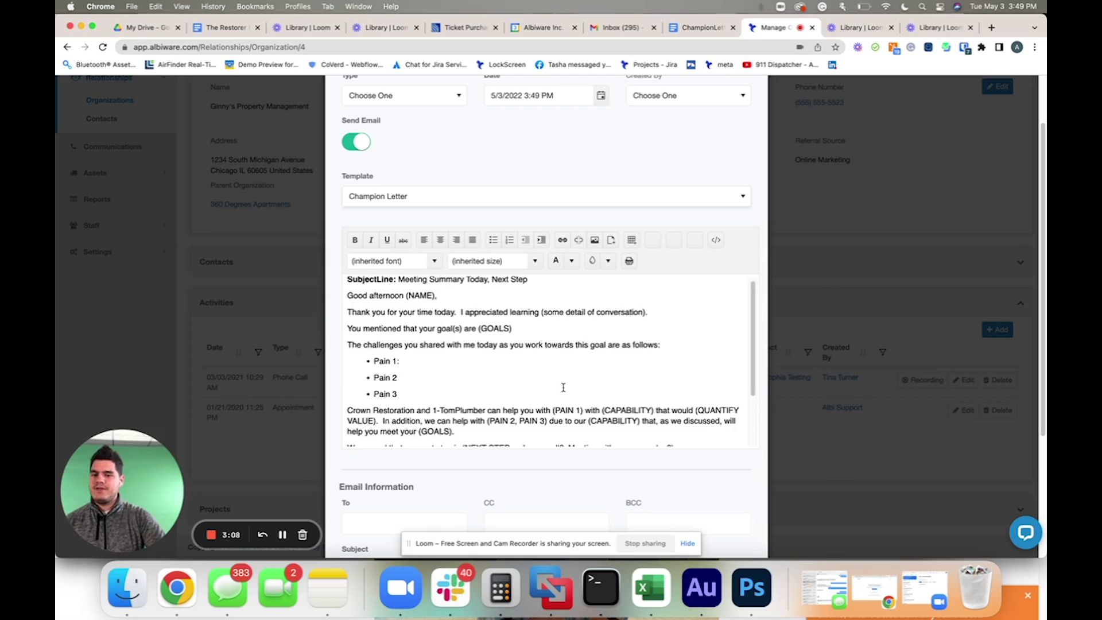
scroll(563, 388, "down", 5)
scroll(694, 322, "up", 5)
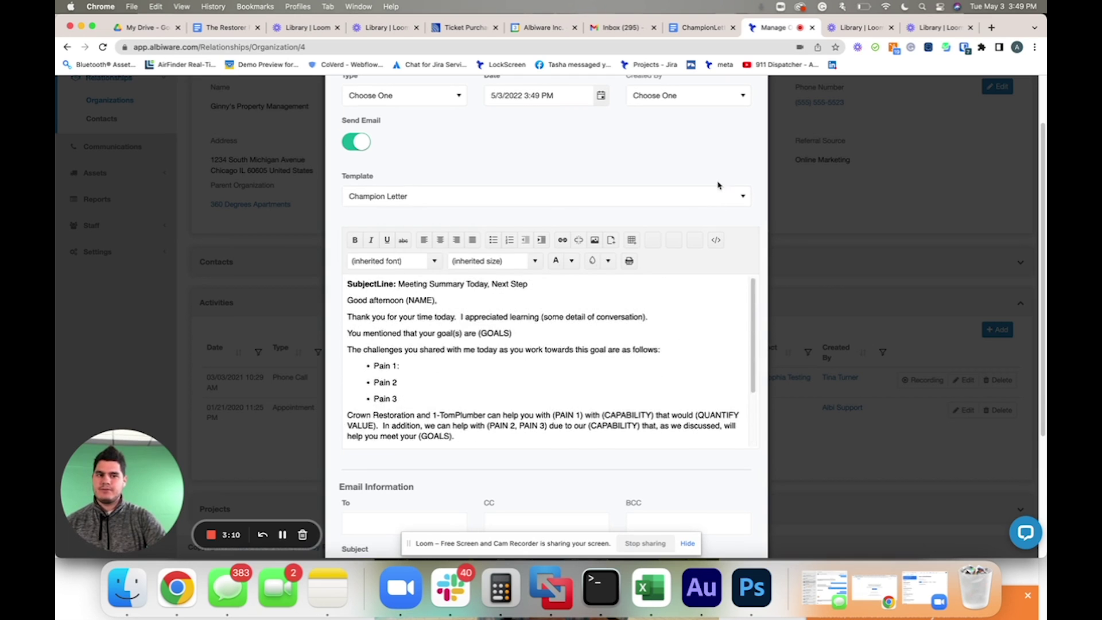
scroll(719, 186, "up", 2)
left_click(766, 86)
Step: Open project 22-082BIO from the list of all projects
scroll(131, 239, "up", 5)
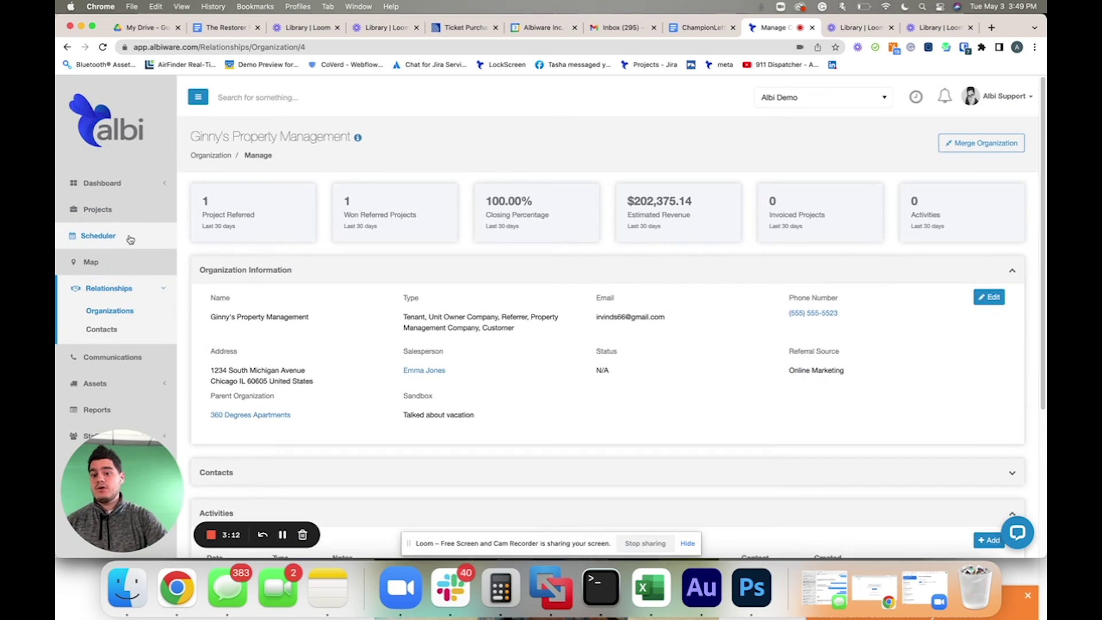
left_click(133, 215)
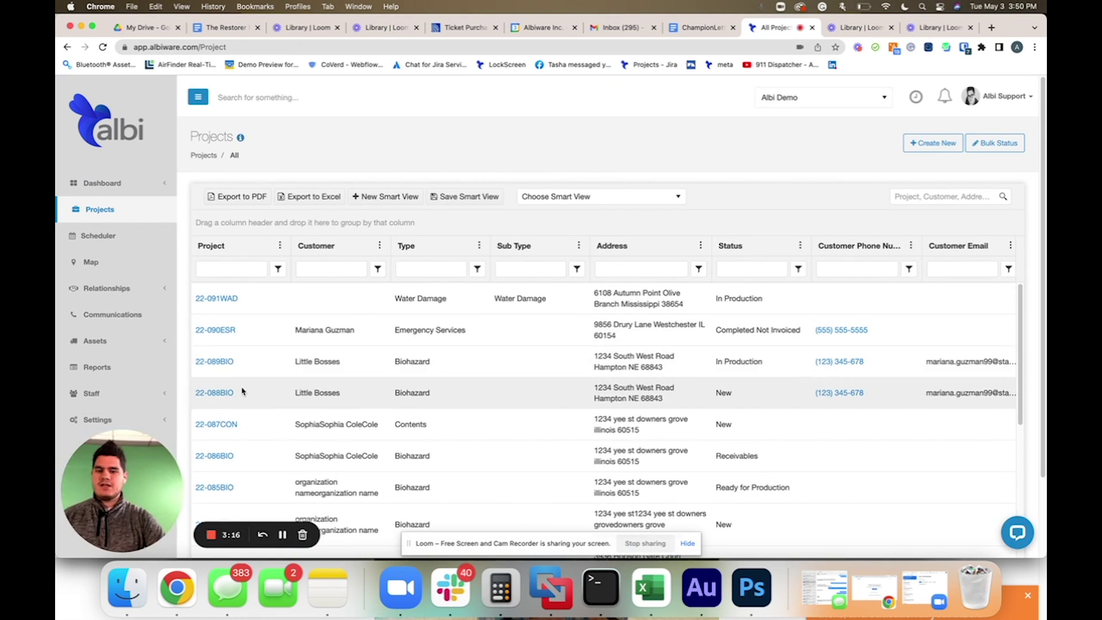
scroll(242, 391, "down", 6)
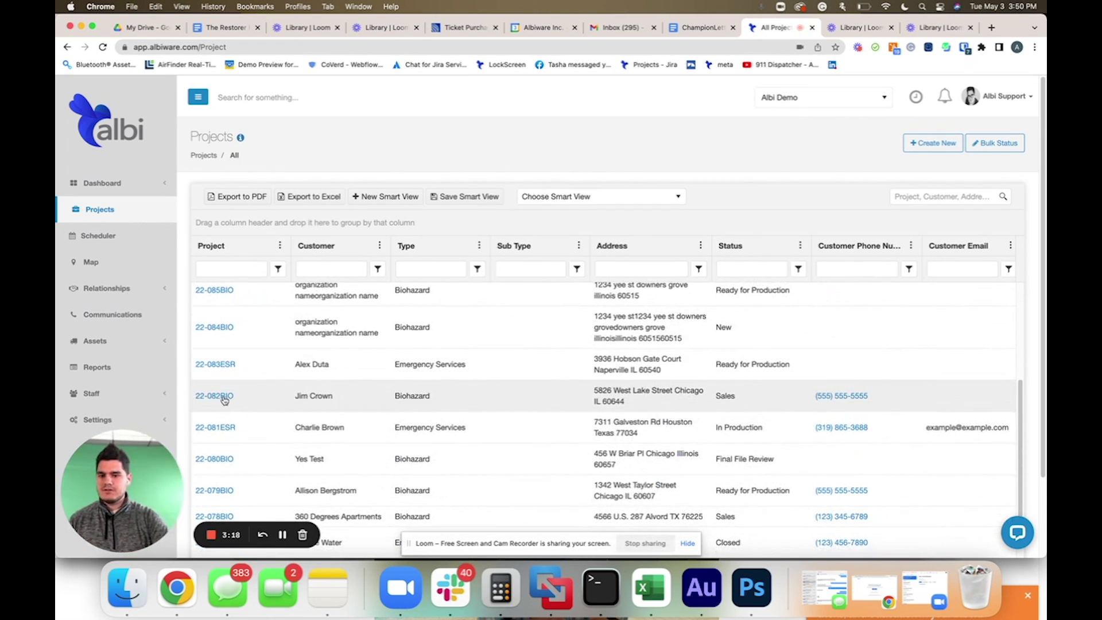
left_click(224, 396)
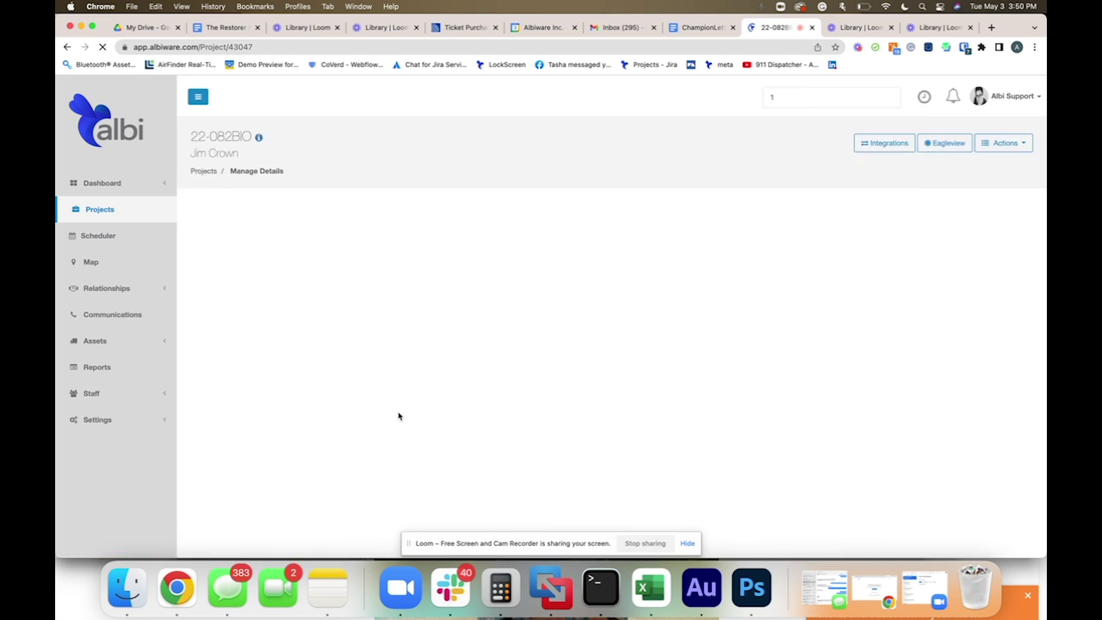
Step: Start a new note in the project's timeline with Send Email enabled and the Champion Letter template applied, and close it without saving
left_click(338, 264)
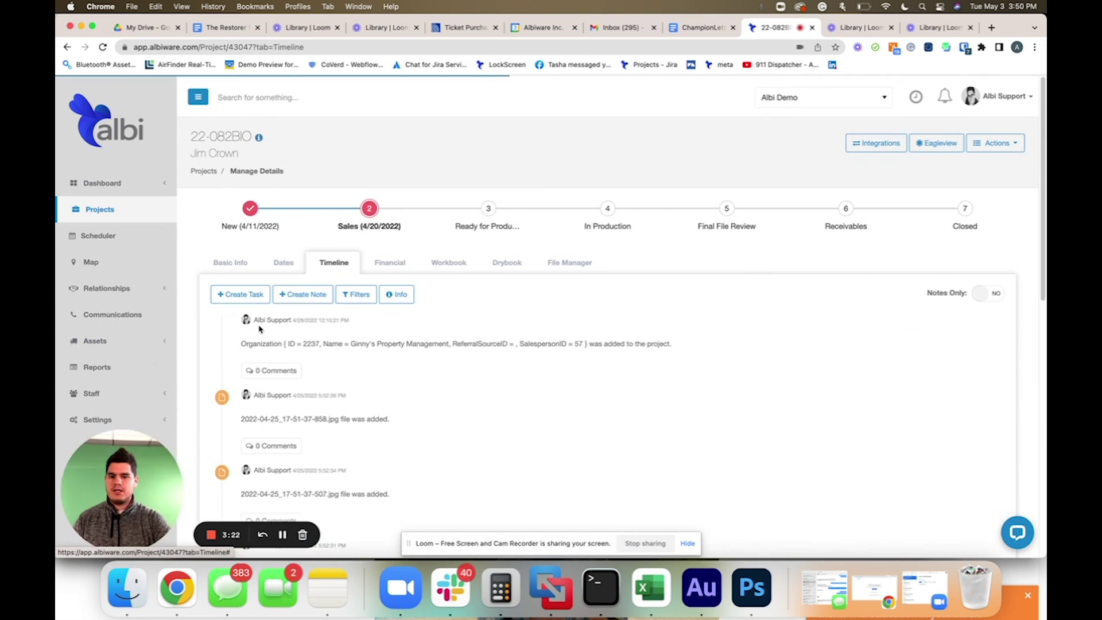
left_click(302, 294)
left_click(356, 326)
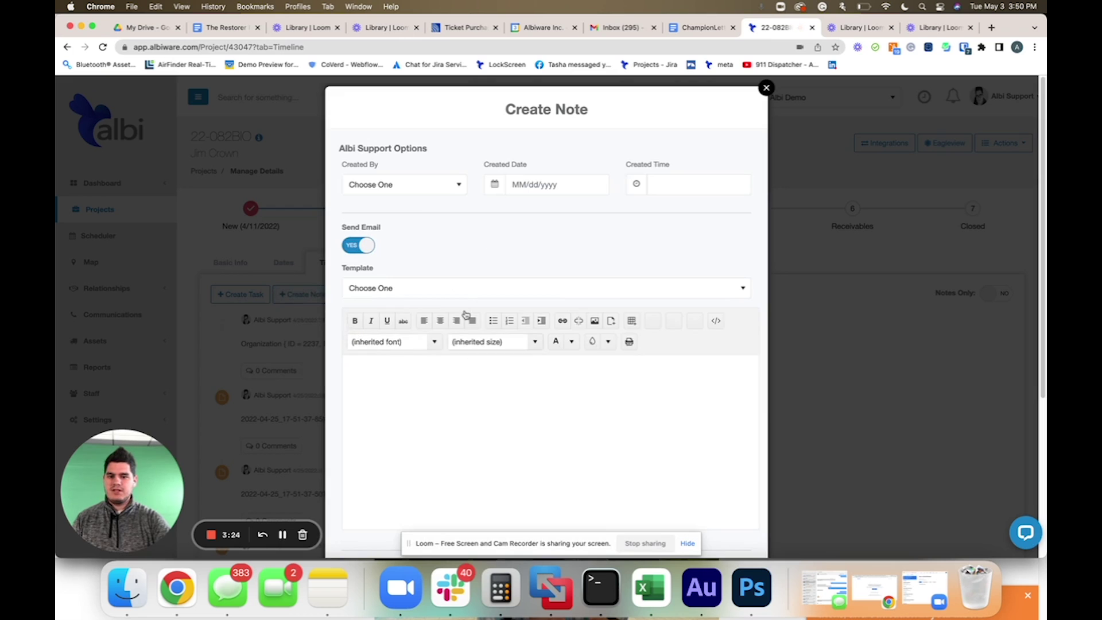
left_click(461, 291)
left_click(406, 347)
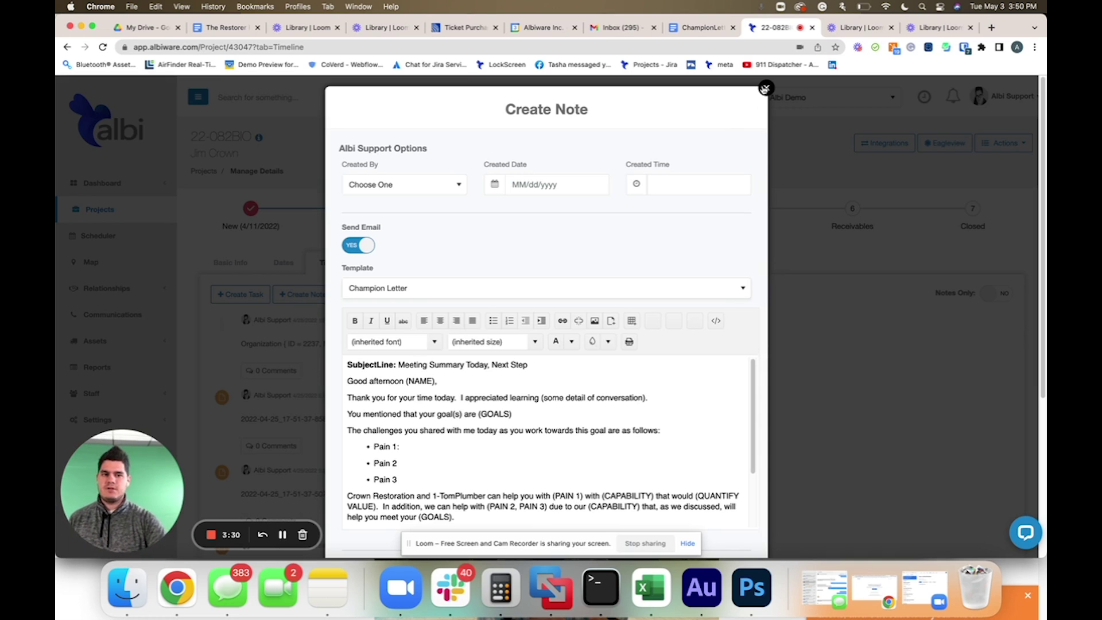
left_click(767, 88)
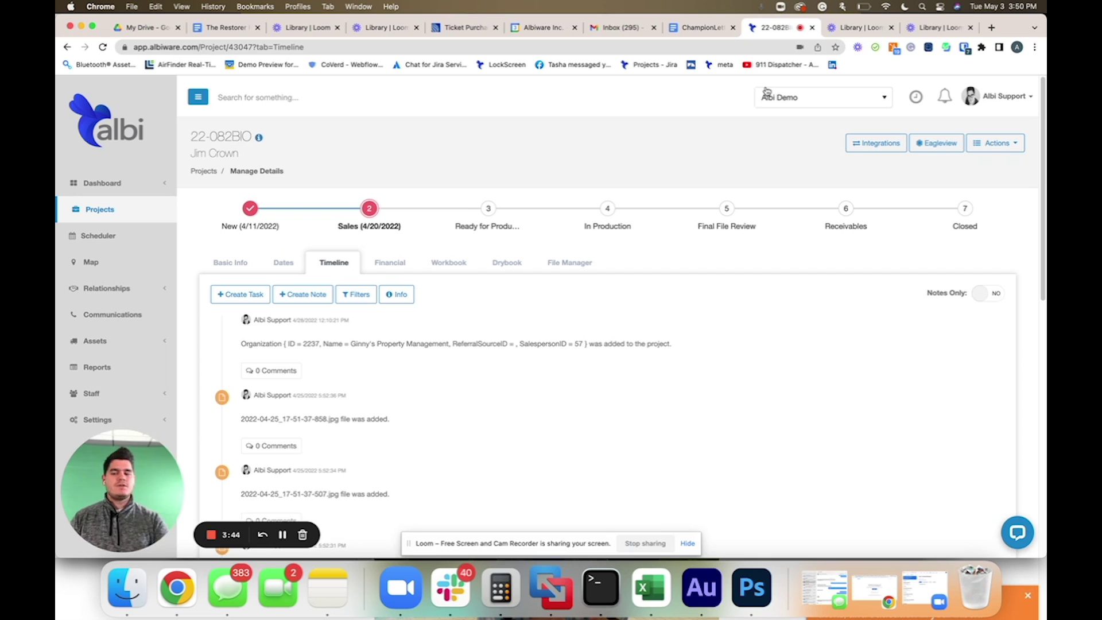
scroll(172, 353, "down", 1)
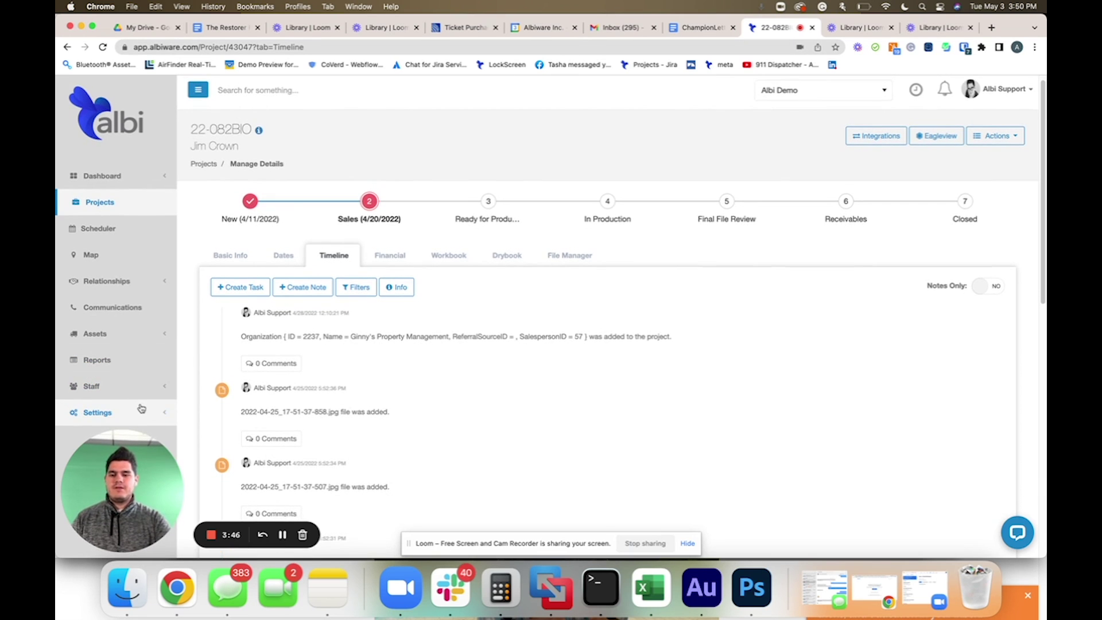
scroll(144, 408, "down", 1)
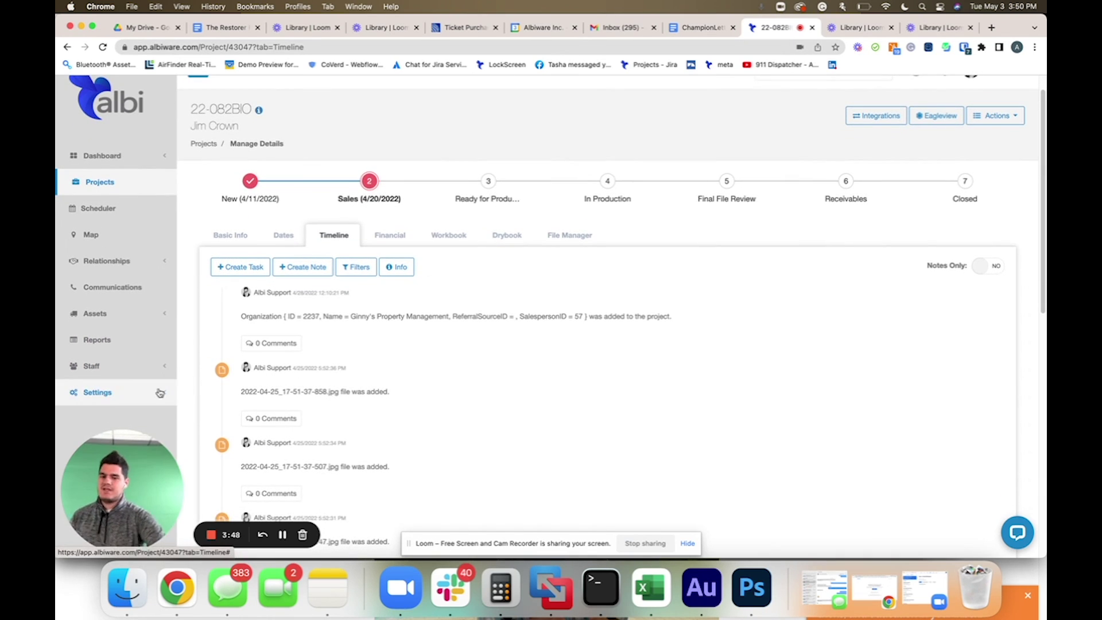
scroll(160, 394, "up", 1)
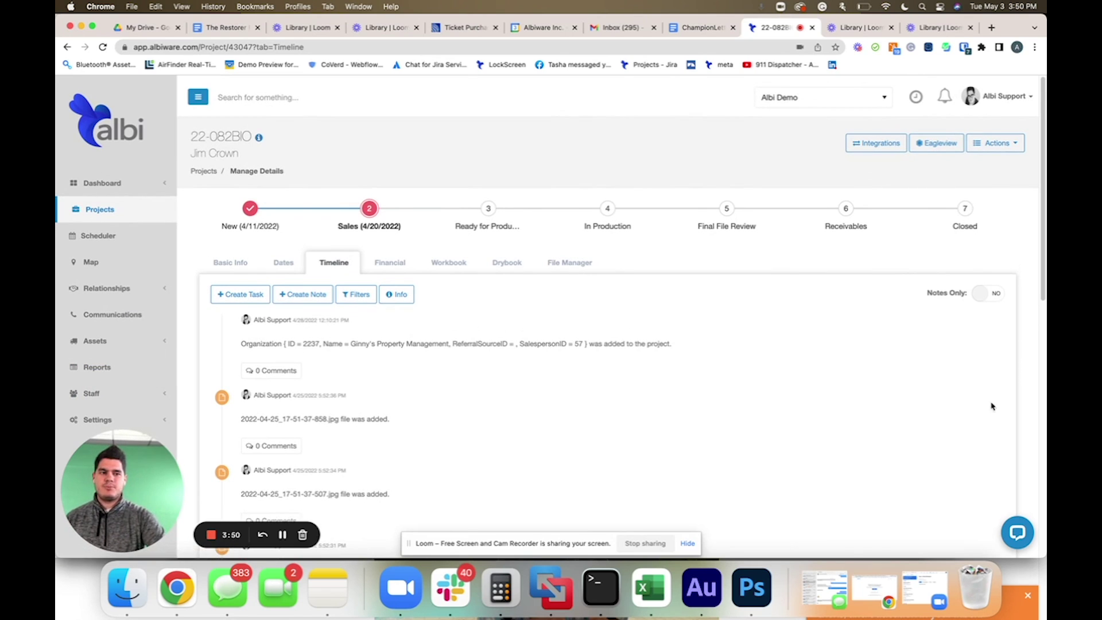
Step: Open the preferences of the user profile and examine the email templates listed under Templates
left_click(1010, 97)
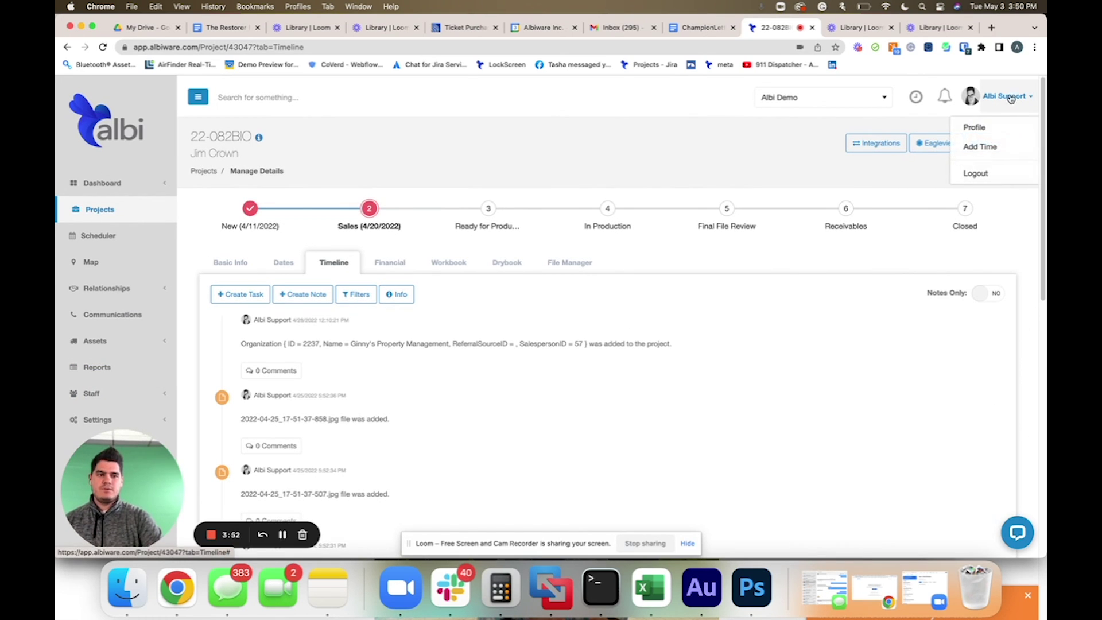
left_click(979, 129)
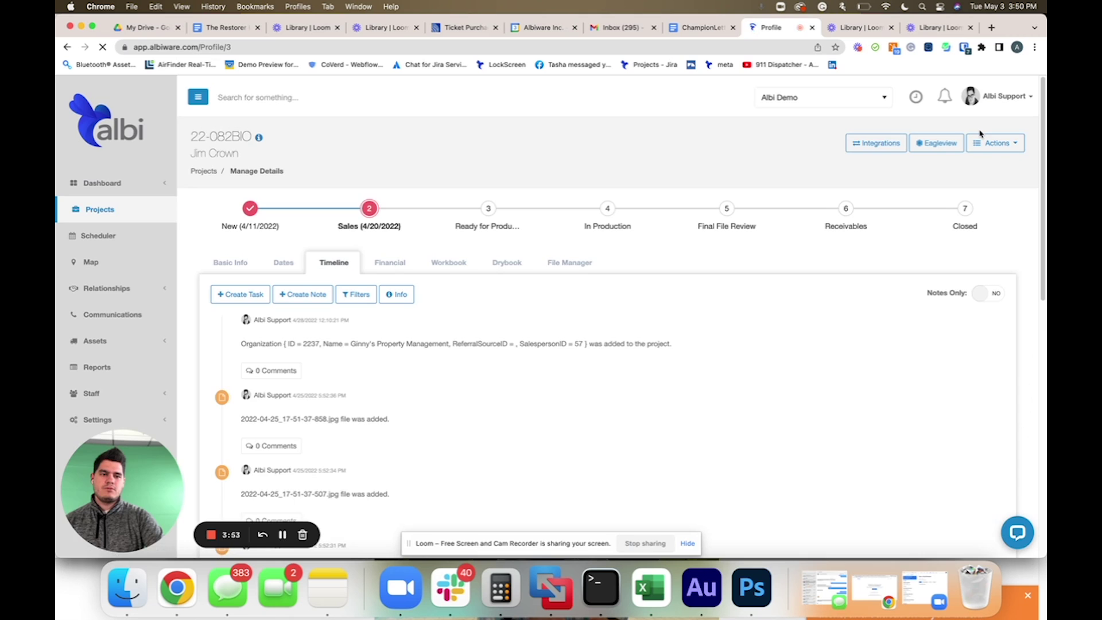
scroll(407, 431, "down", 10)
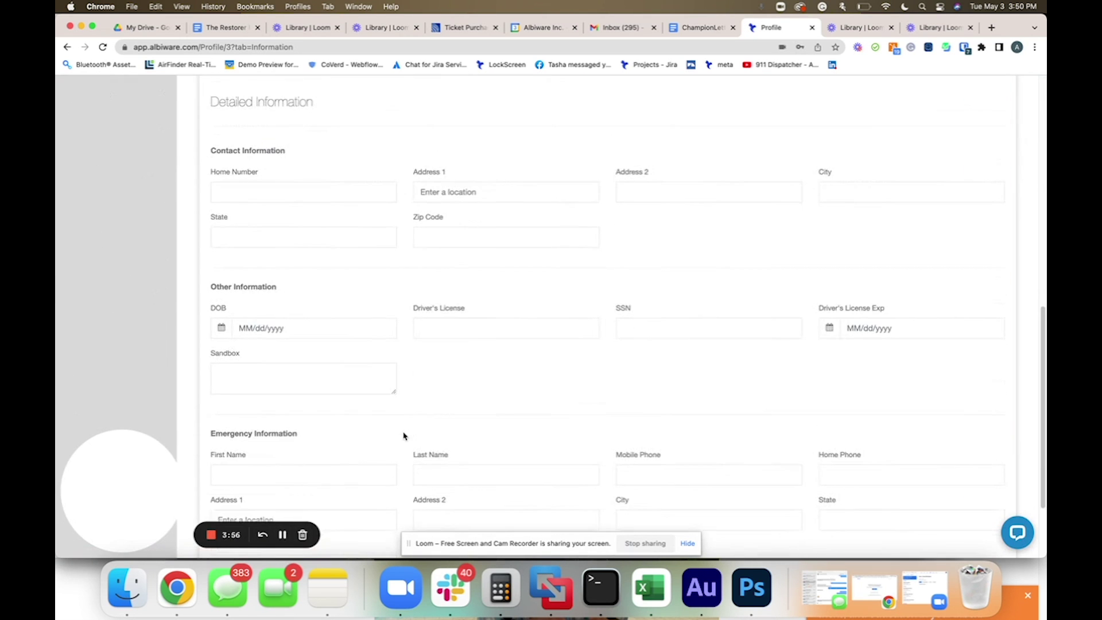
scroll(404, 436, "up", 10)
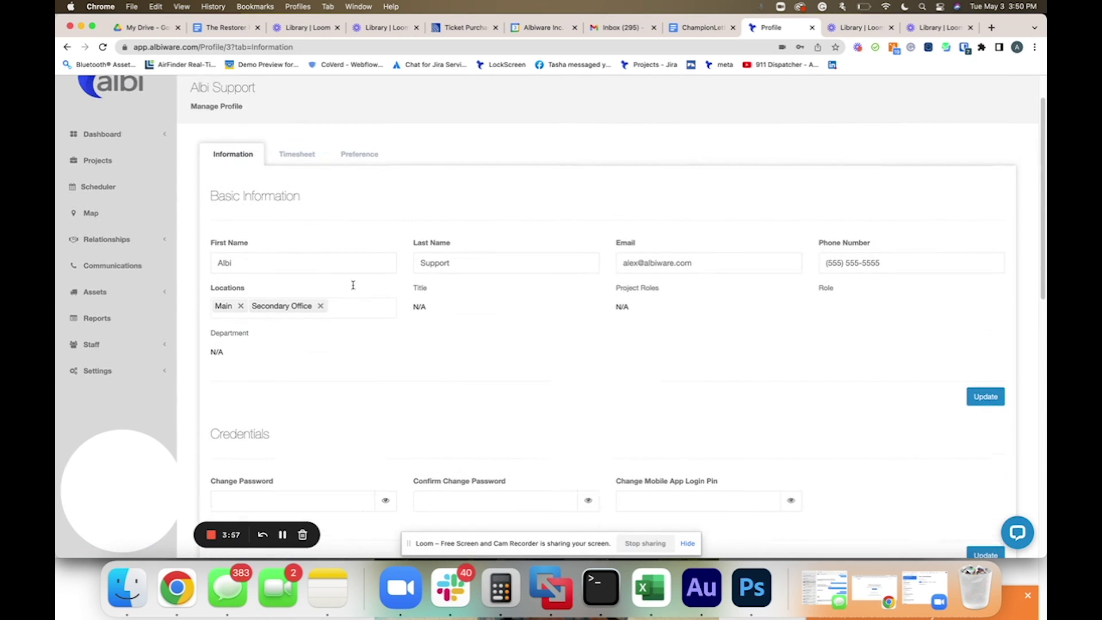
left_click(357, 159)
scroll(421, 303, "down", 5)
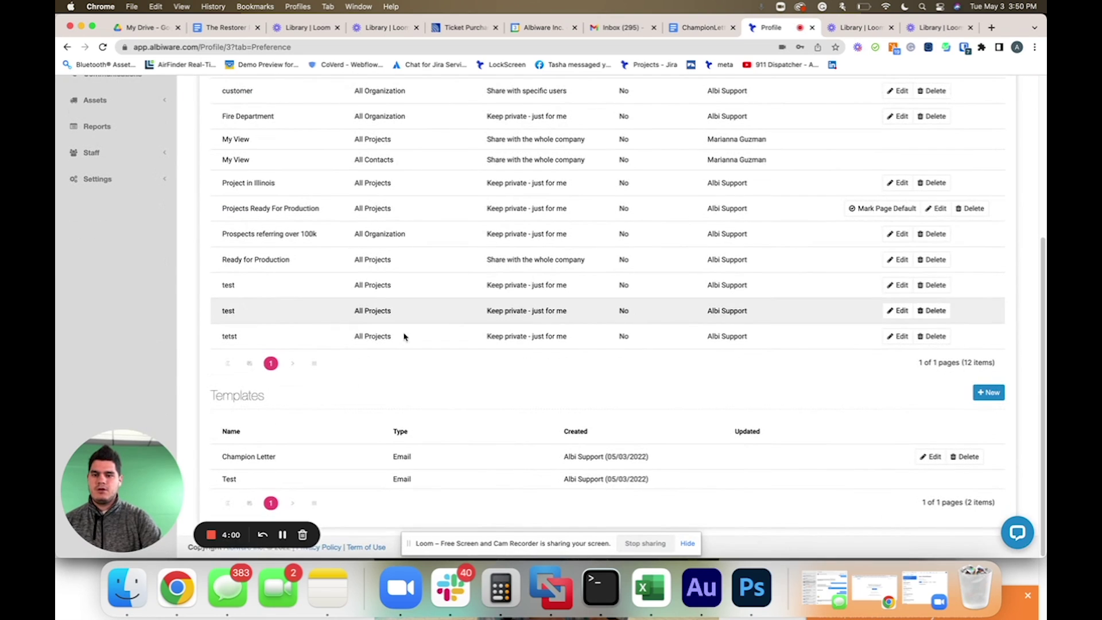
double_click(253, 398)
left_click(405, 452)
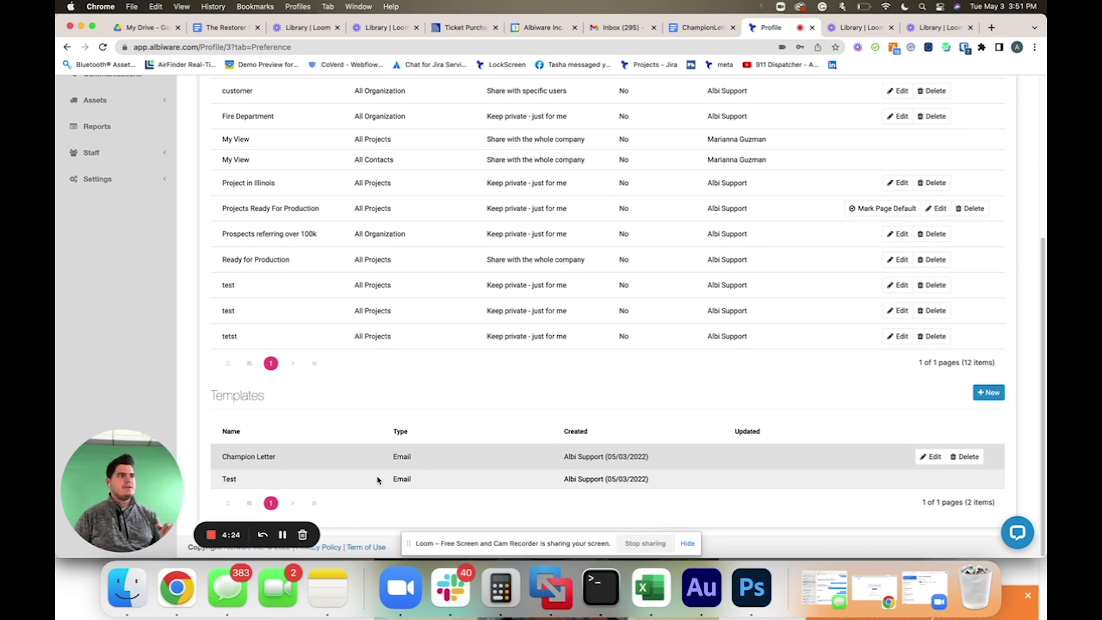
Step: Open the project settings and move the Test status to the first position in the Statuses list
left_click(127, 183)
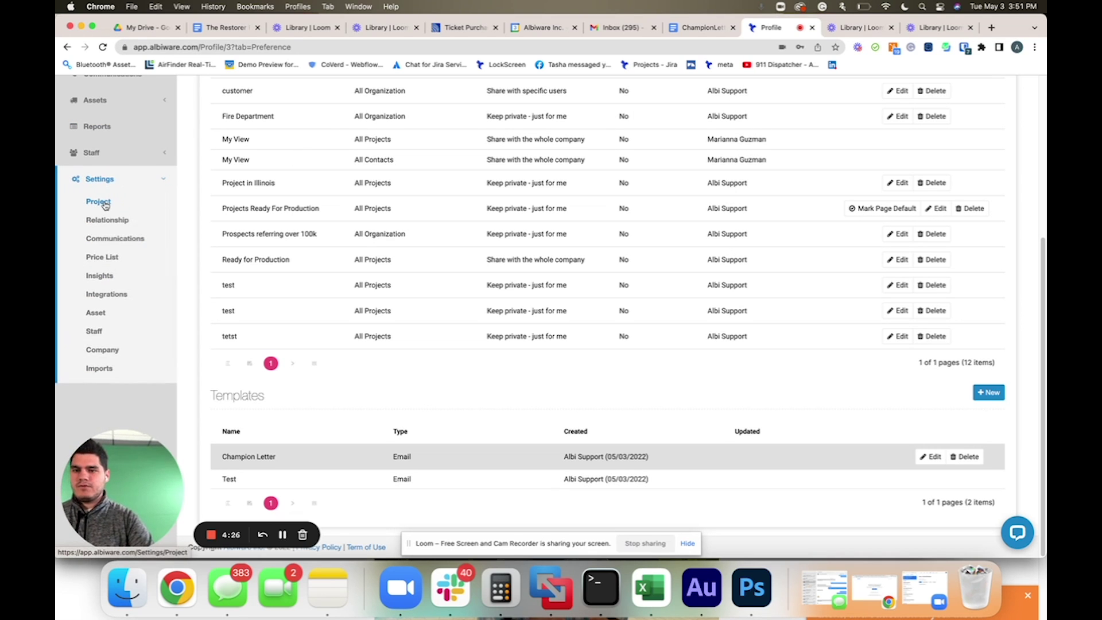
left_click(102, 204)
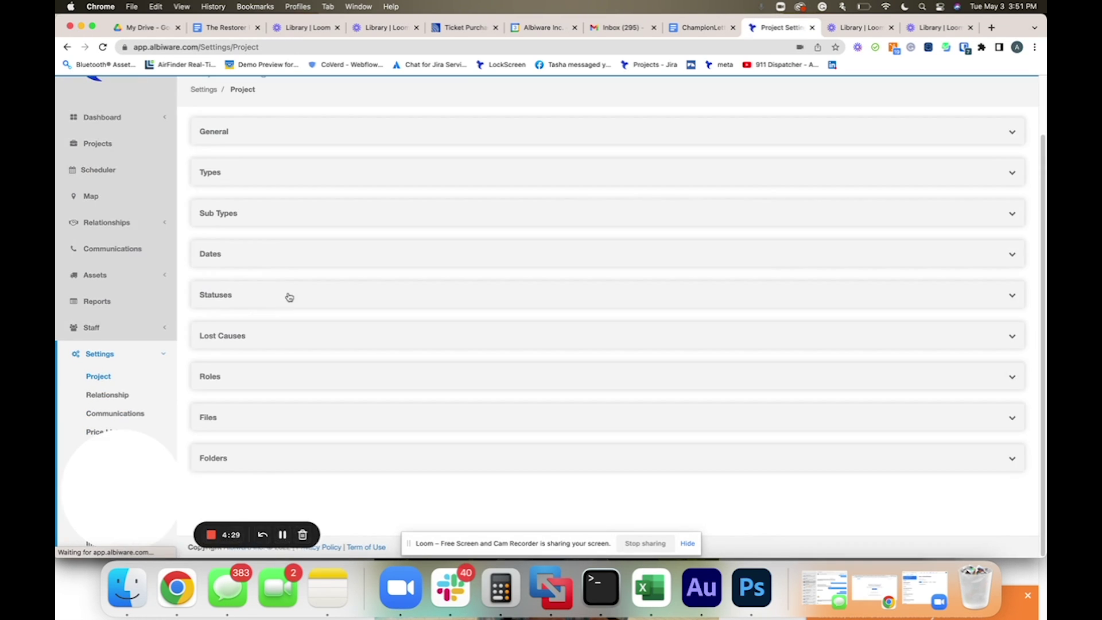
left_click(286, 298)
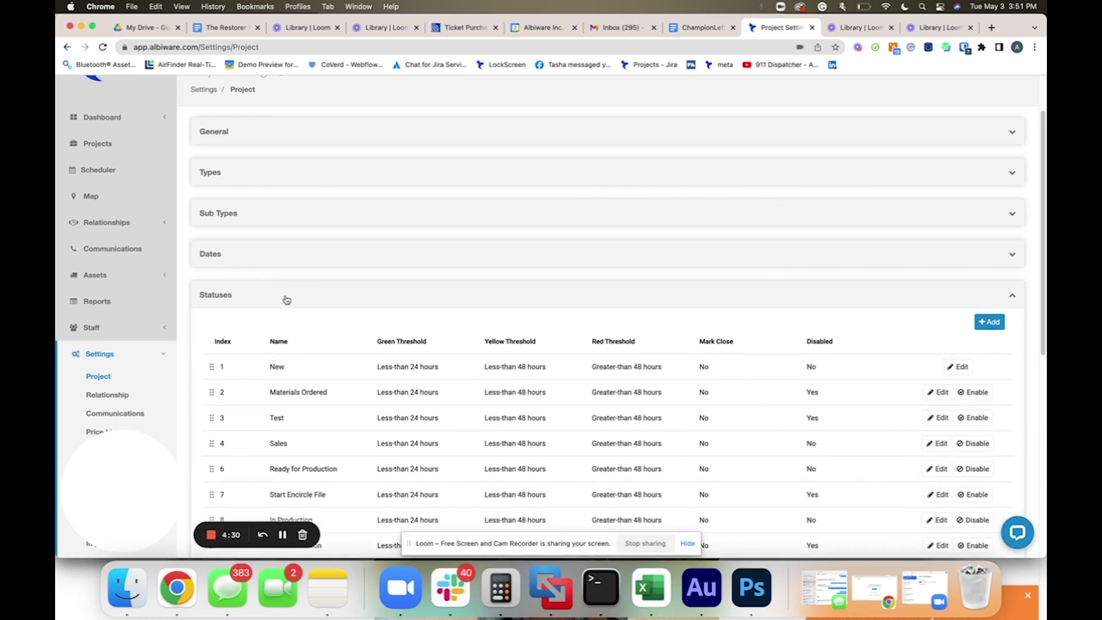
scroll(292, 350, "down", 2)
scroll(291, 350, "down", 2)
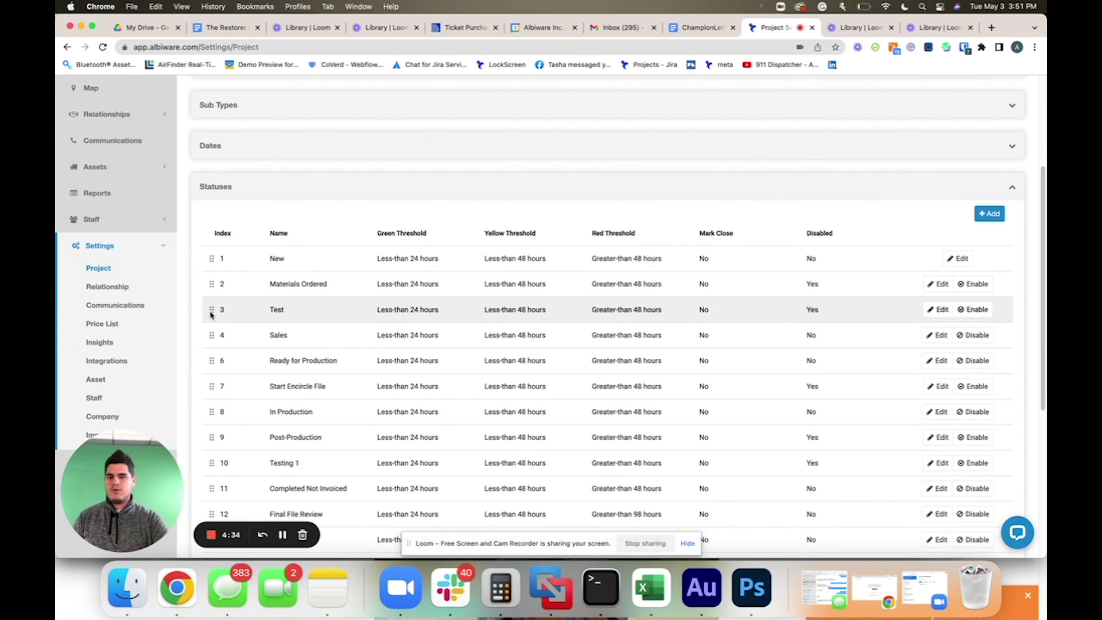
left_click_drag(210, 310, 212, 259)
Step: Expand the Dates and Files sections of the project settings and review their entries, including the file templates
scroll(263, 293, "up", 4)
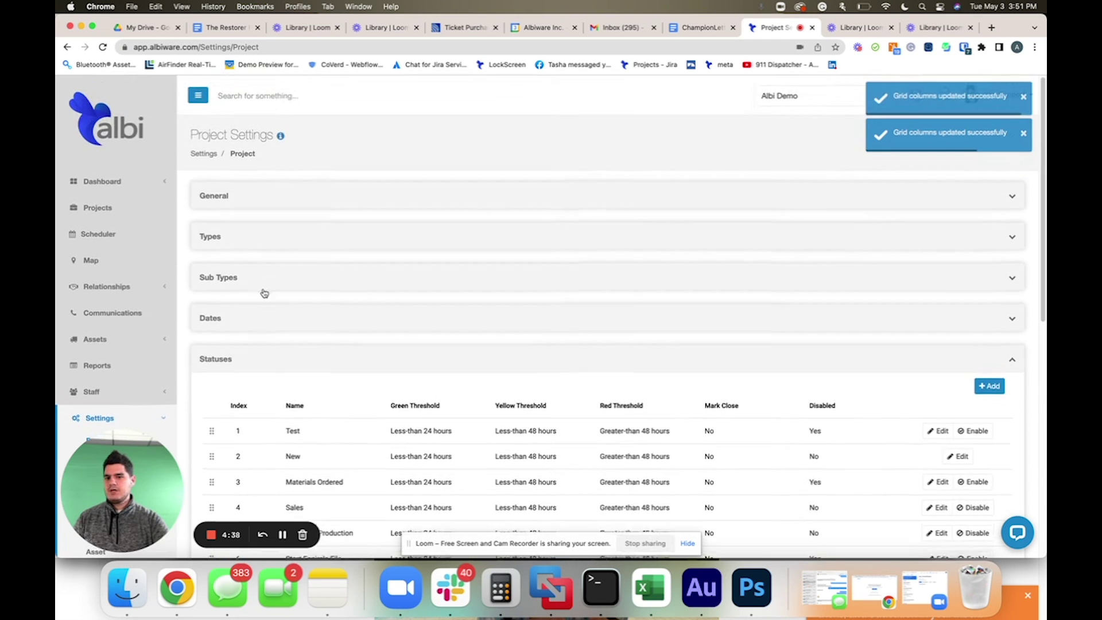
left_click(234, 320)
scroll(241, 390, "down", 8)
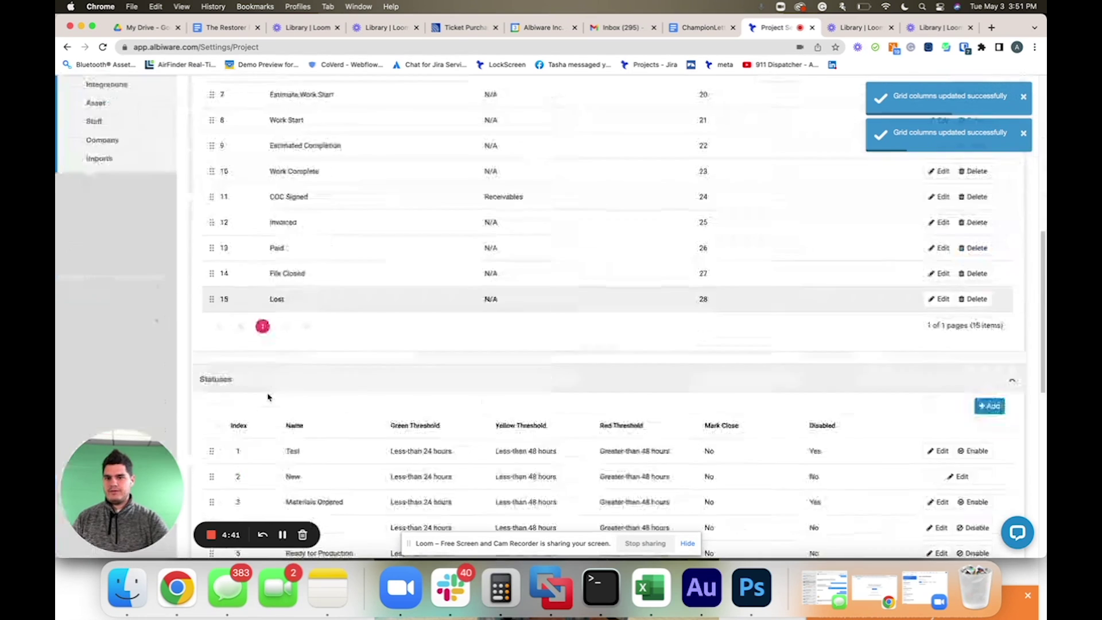
scroll(267, 399, "down", 8)
left_click(264, 467)
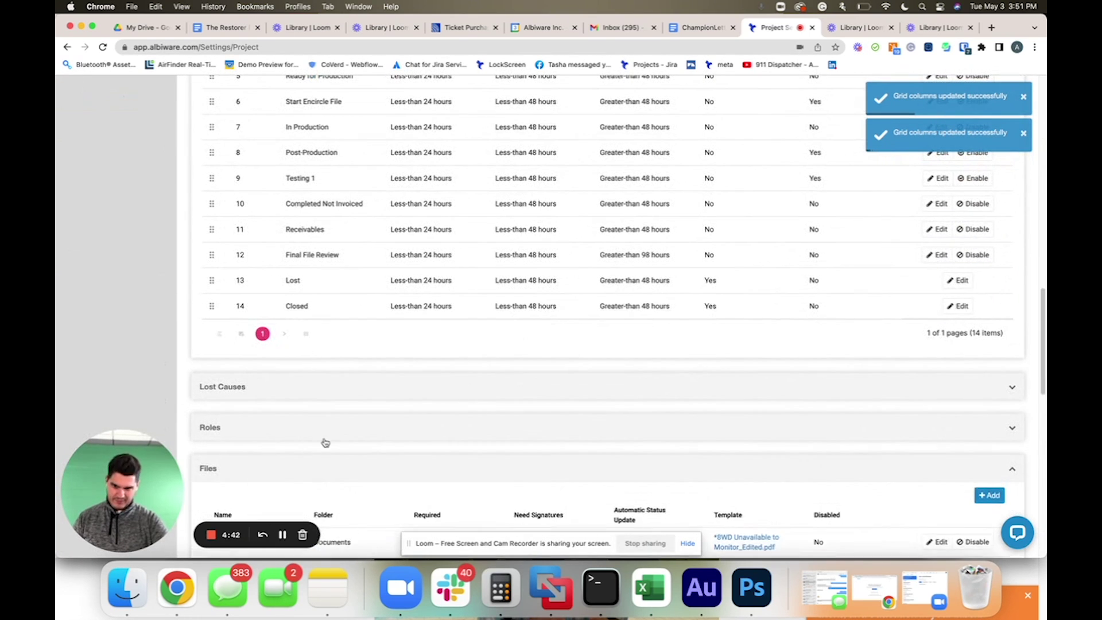
scroll(327, 442, "down", 8)
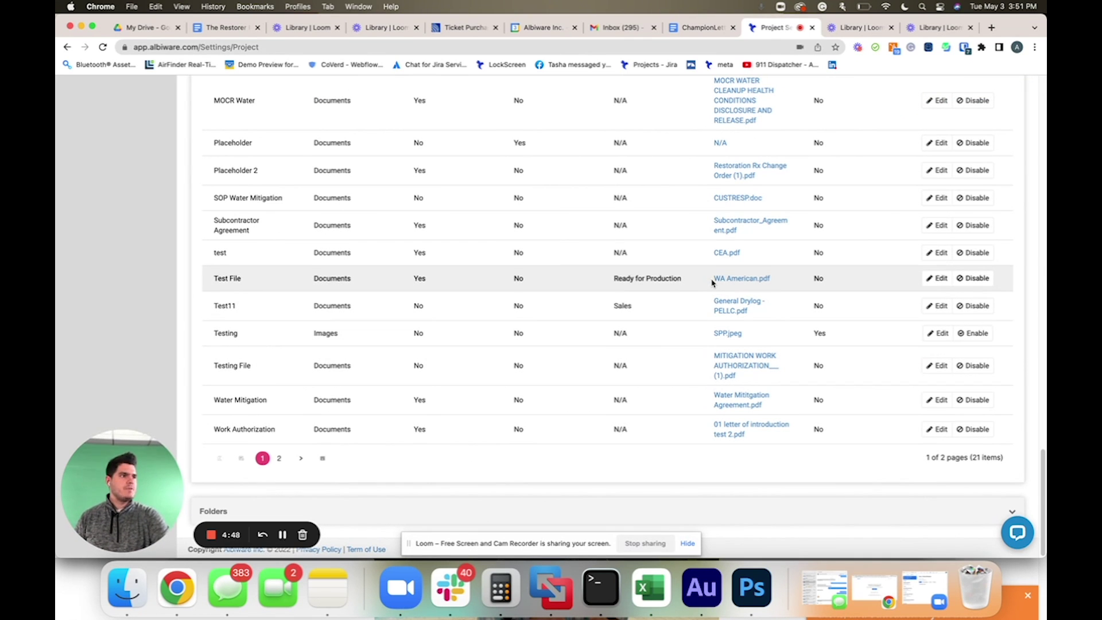
scroll(448, 390, "up", 10)
scroll(448, 399, "up", 15)
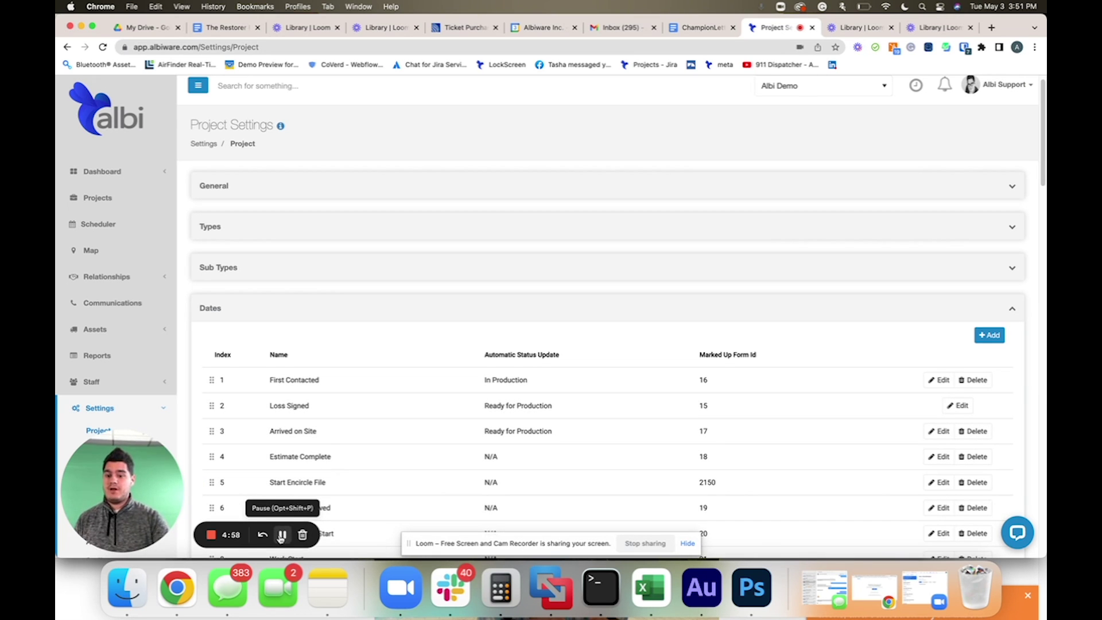
left_click(281, 536)
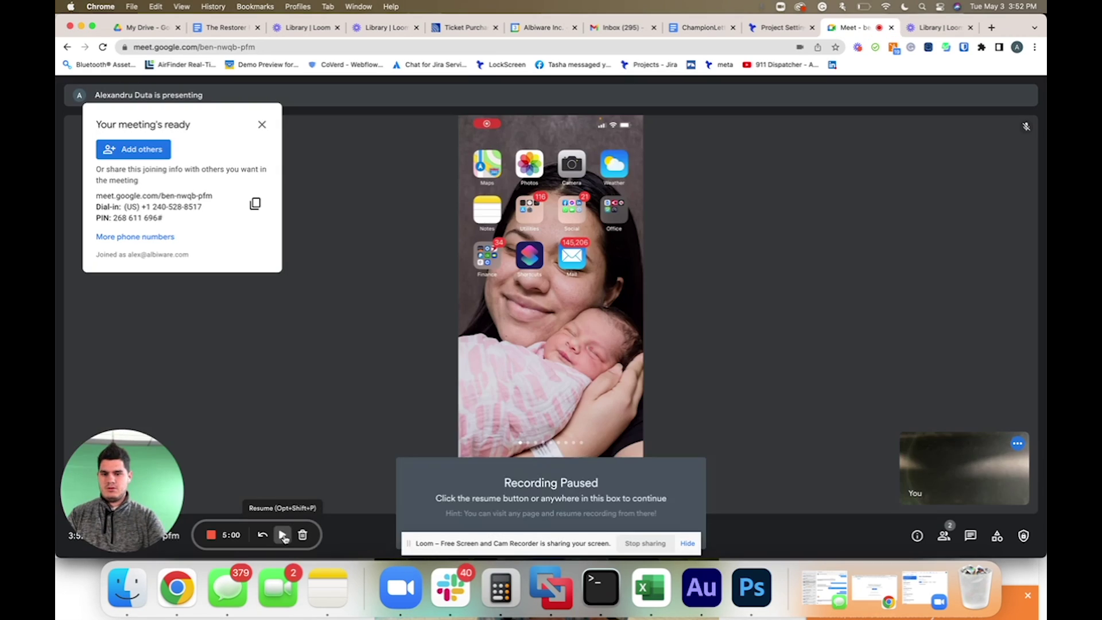
left_click(282, 536)
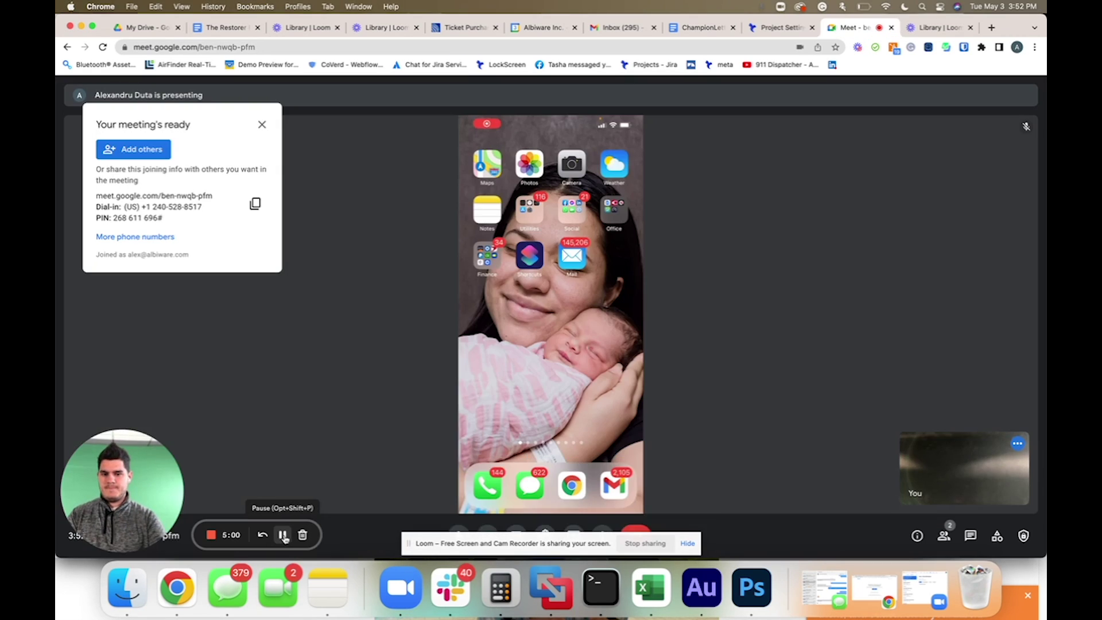